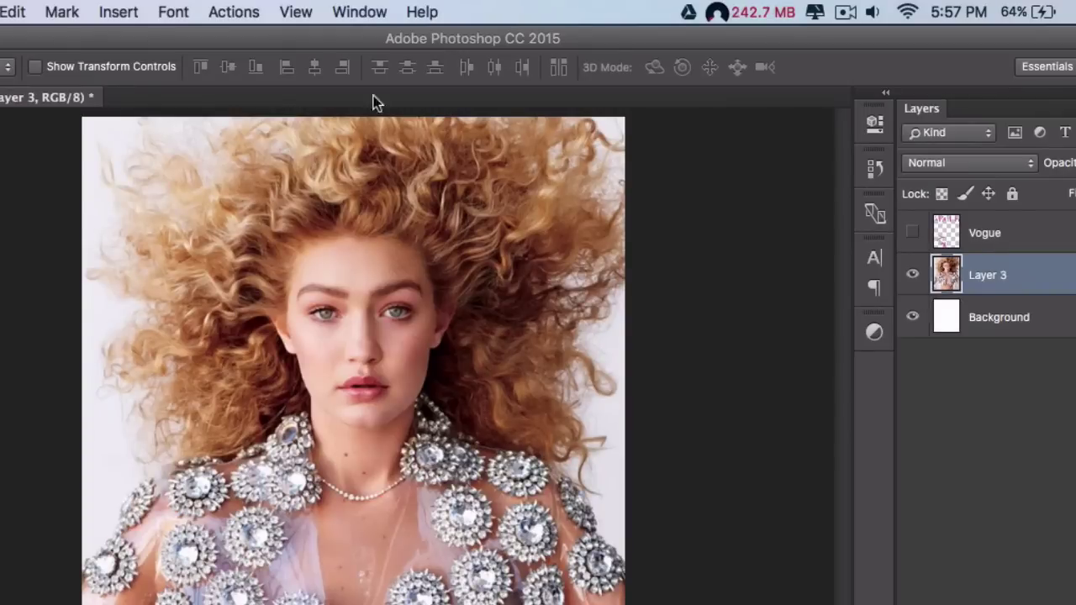
Duplicate the photo onto a new layer, Layer 3 copy, via Layer Via Copy
left_click(91, 37)
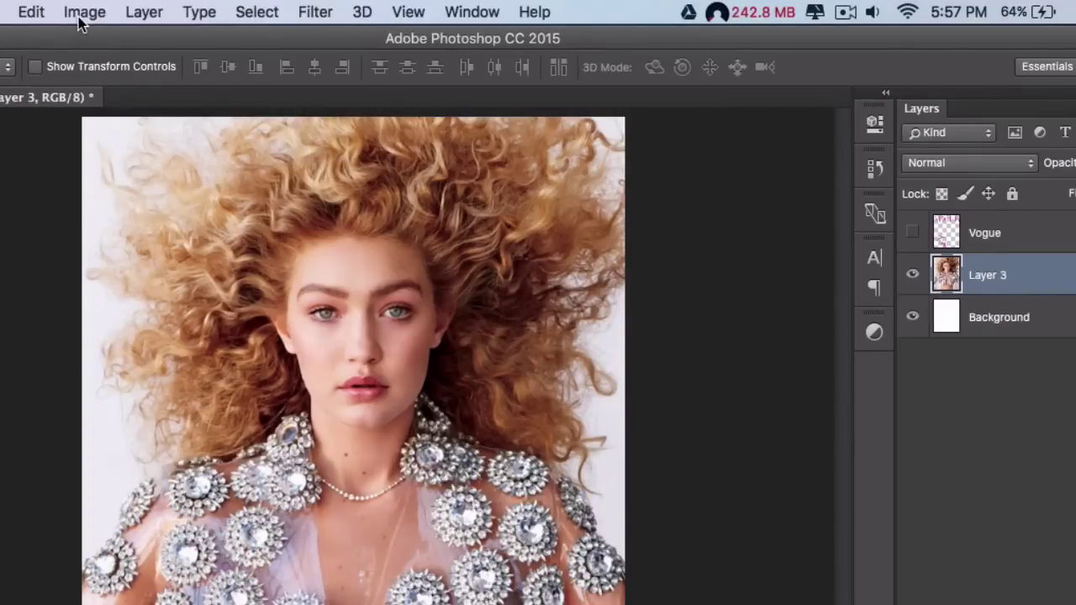
left_click(81, 14)
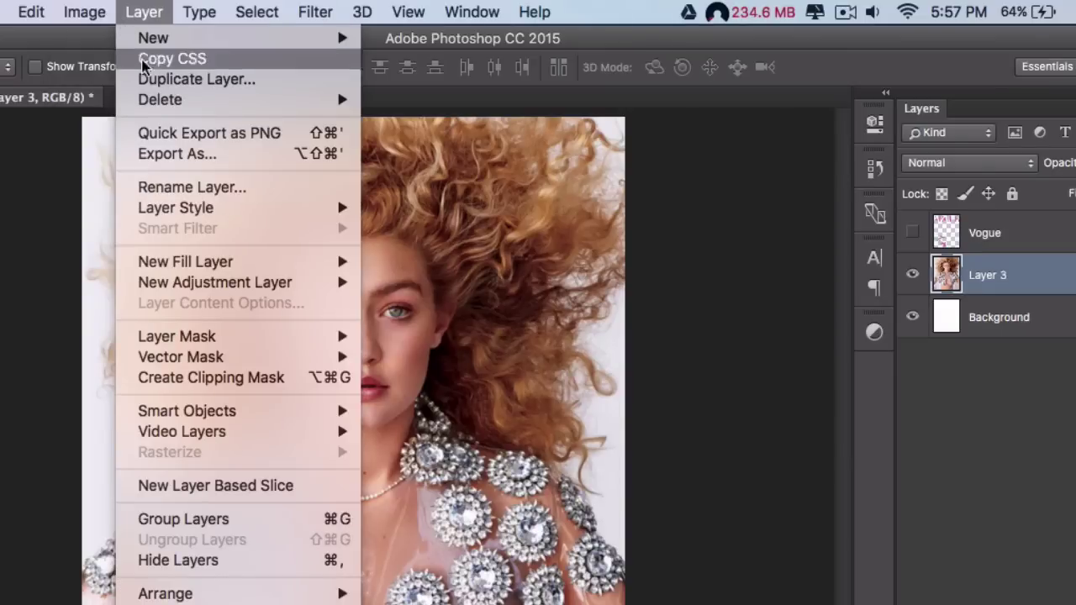
mouse_move(153, 38)
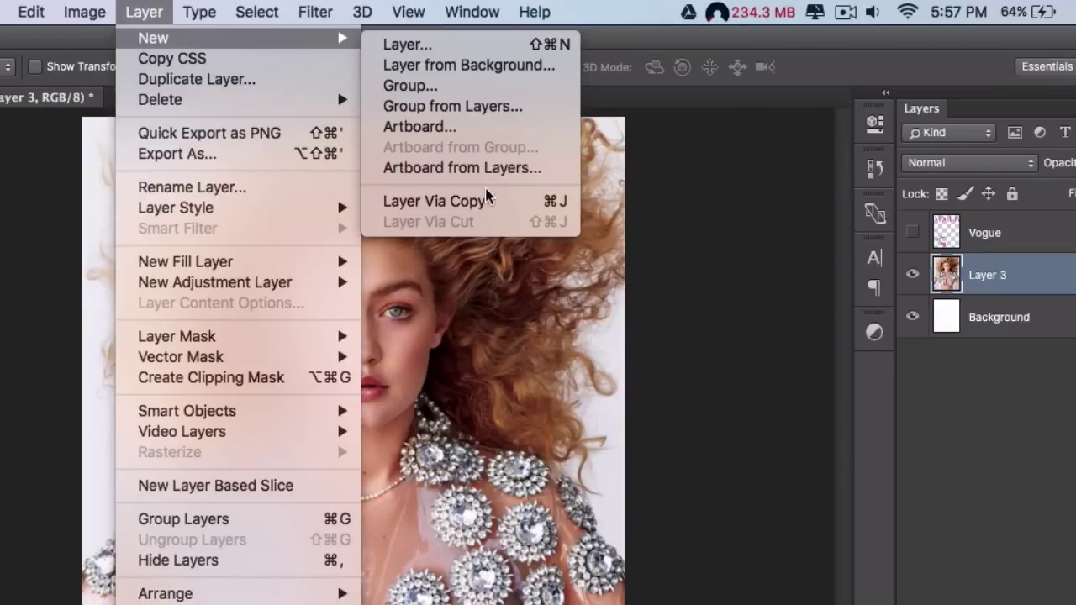
left_click(486, 202)
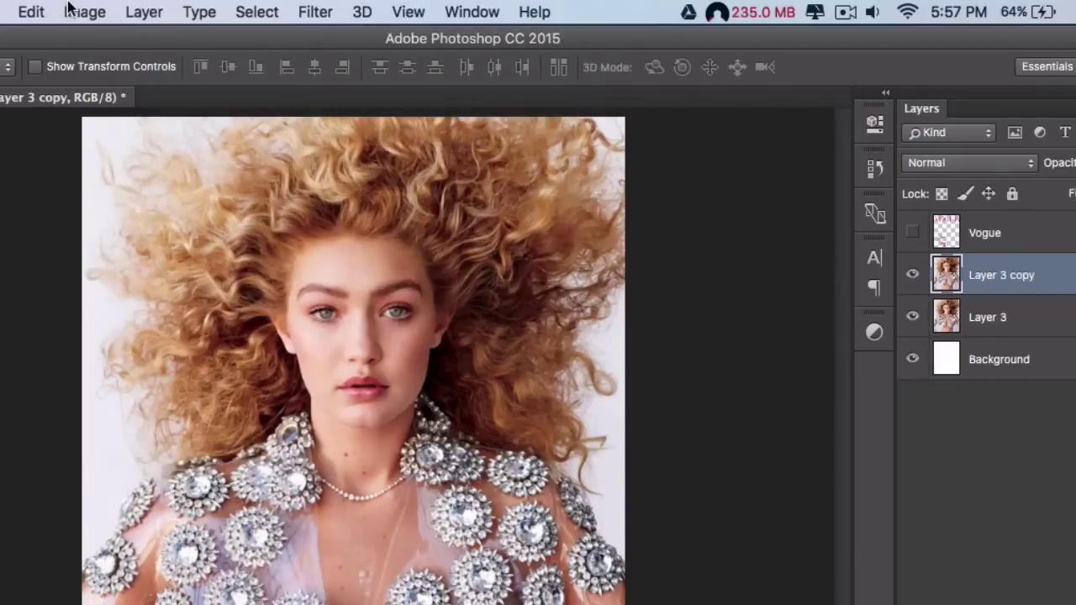
Apply Shadows/Highlights to Layer 3 copy with a 30% shadows amount
left_click(70, 10)
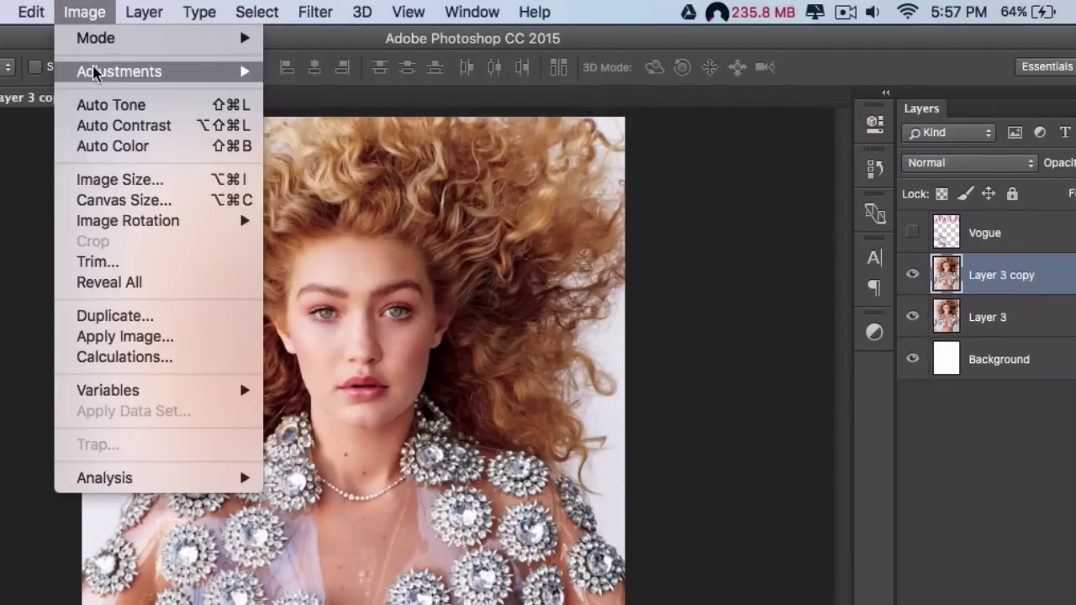
mouse_move(119, 71)
left_click(465, 444)
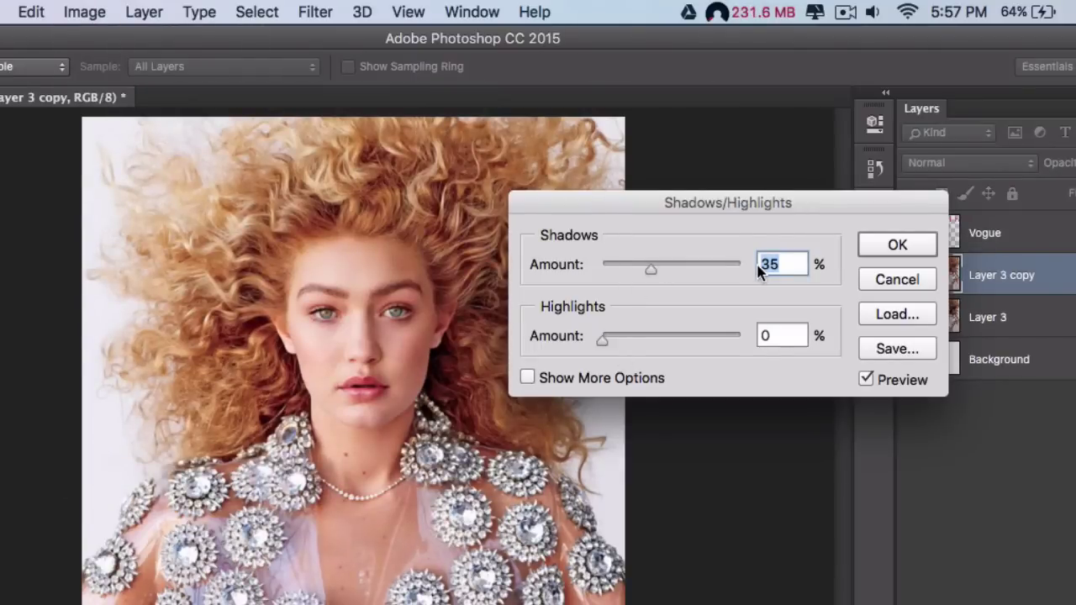
type("30")
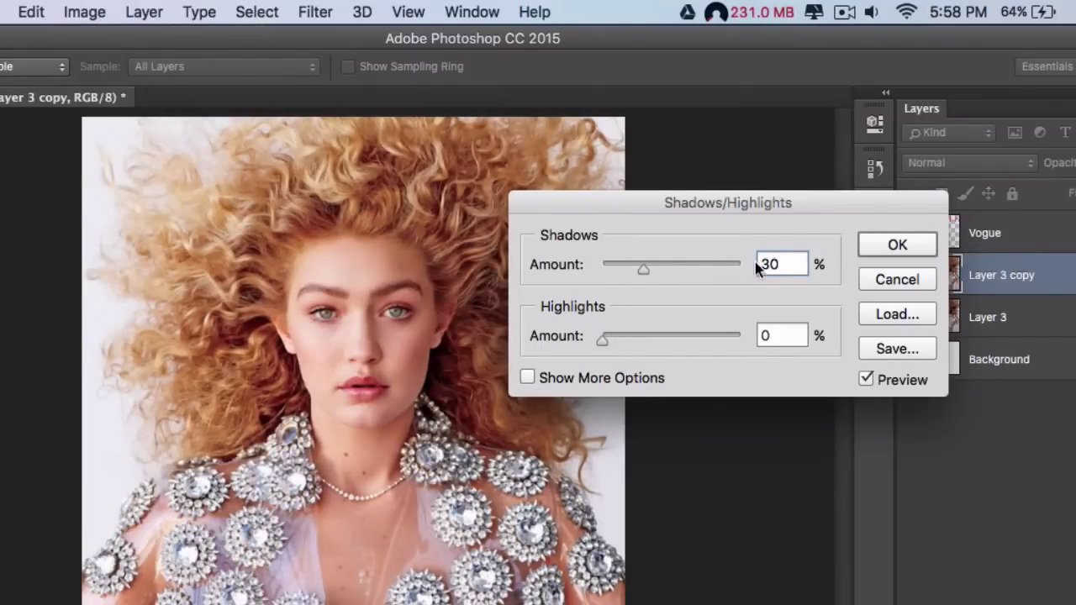
left_click(869, 243)
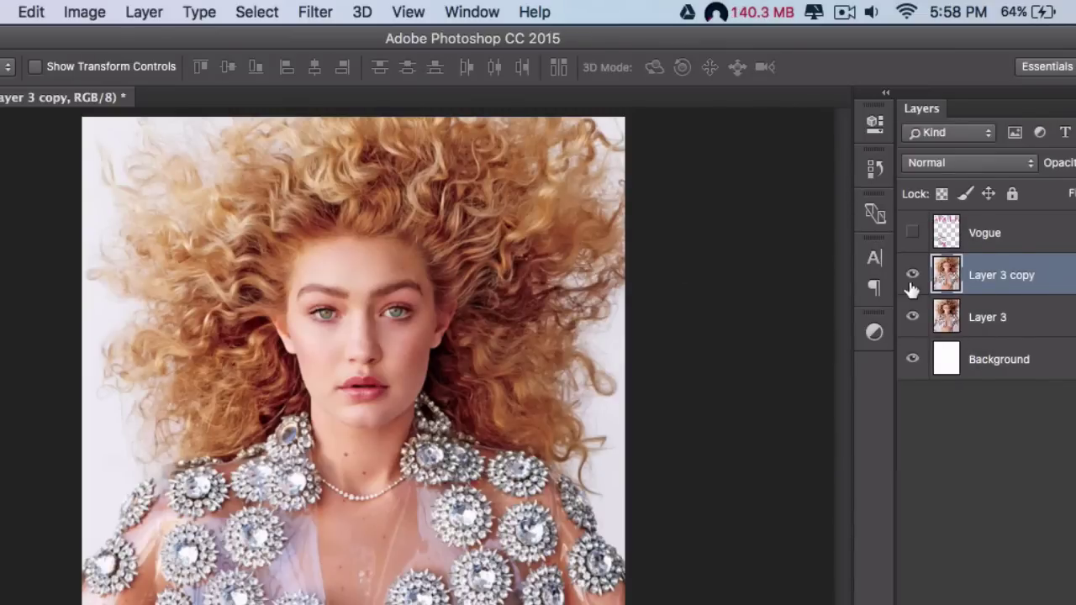
Toggle Layer 3 copy's visibility to compare the brightened copy with the original
left_click(913, 277)
left_click(912, 277)
left_click(912, 278)
left_click(912, 278)
Split Layer 3 copy's This Layer white Blend If slider to feather its blend across 0/255
right_click(940, 271)
left_click(815, 276)
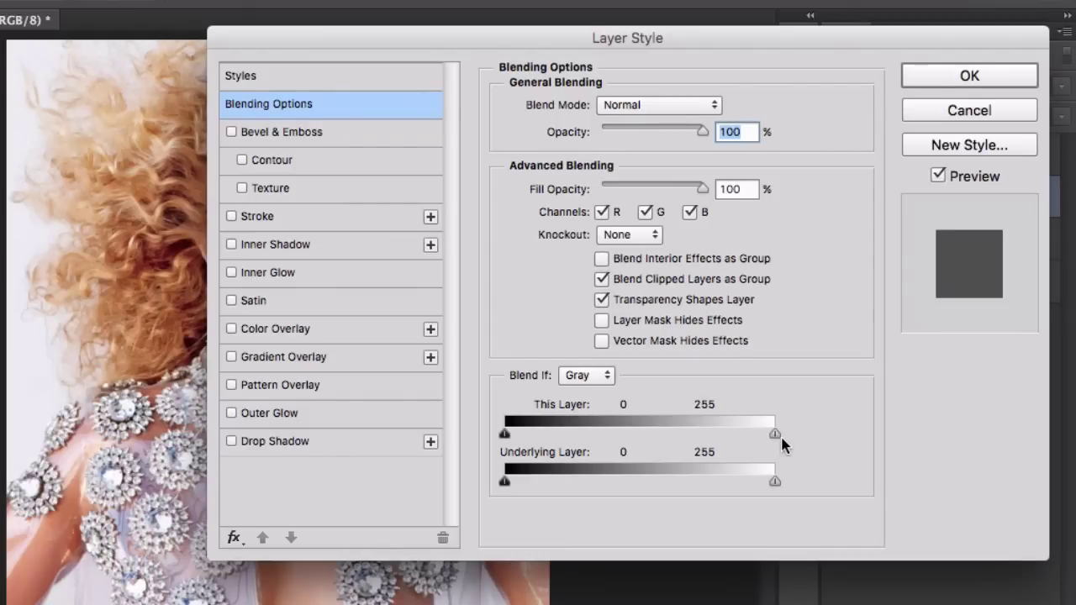
key("alt")
left_click_drag(775, 434, 497, 441)
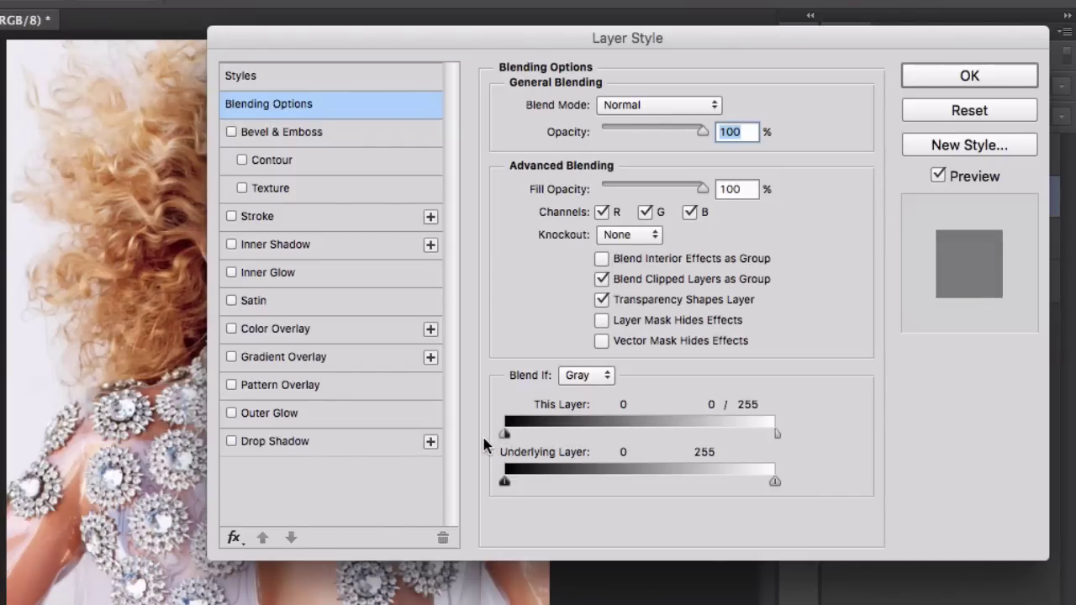
left_click(936, 78)
Toggle Layer 3 copy on and off to check the feathered blend
left_click(837, 199)
left_click(837, 198)
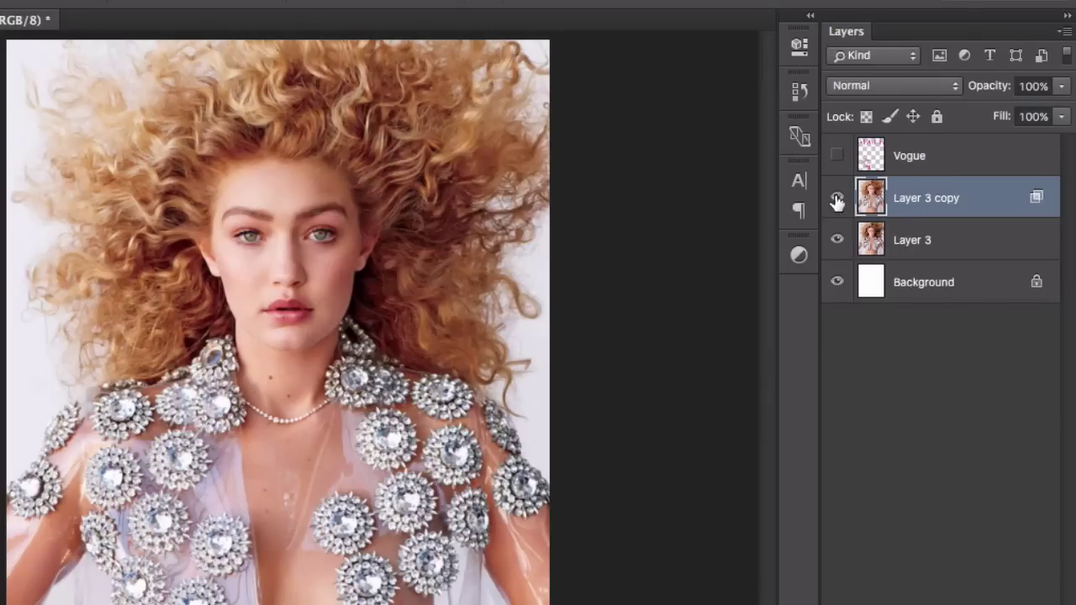
left_click(837, 198)
left_click(836, 199)
left_click(837, 200)
left_click(836, 199)
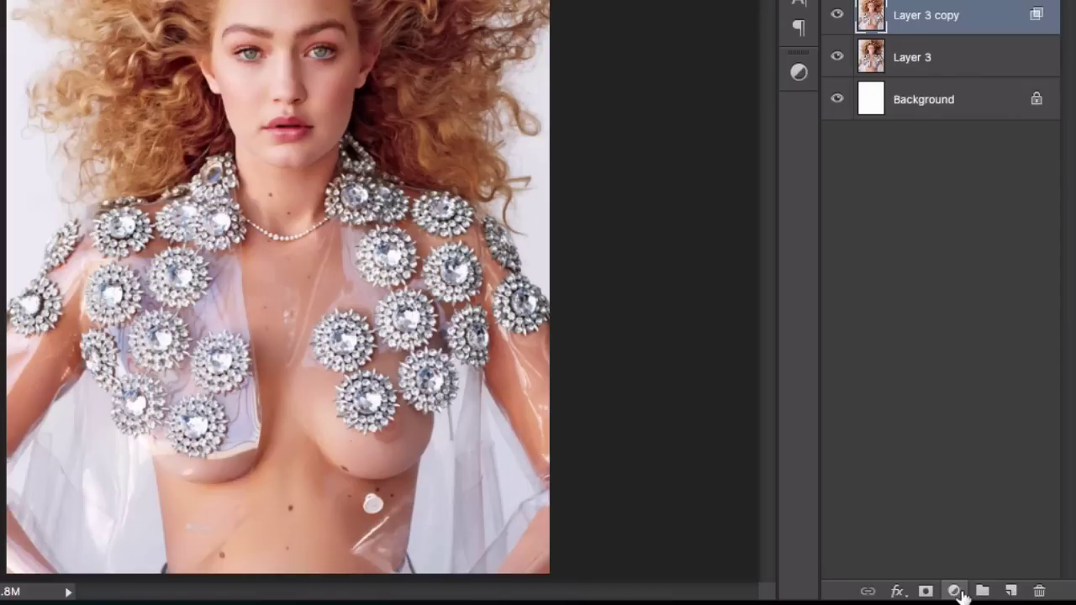
Add a Curves layer with lifted blacks, whites capped at 197, and a lowered midpoint S-curve
left_click(957, 591)
left_click(962, 317)
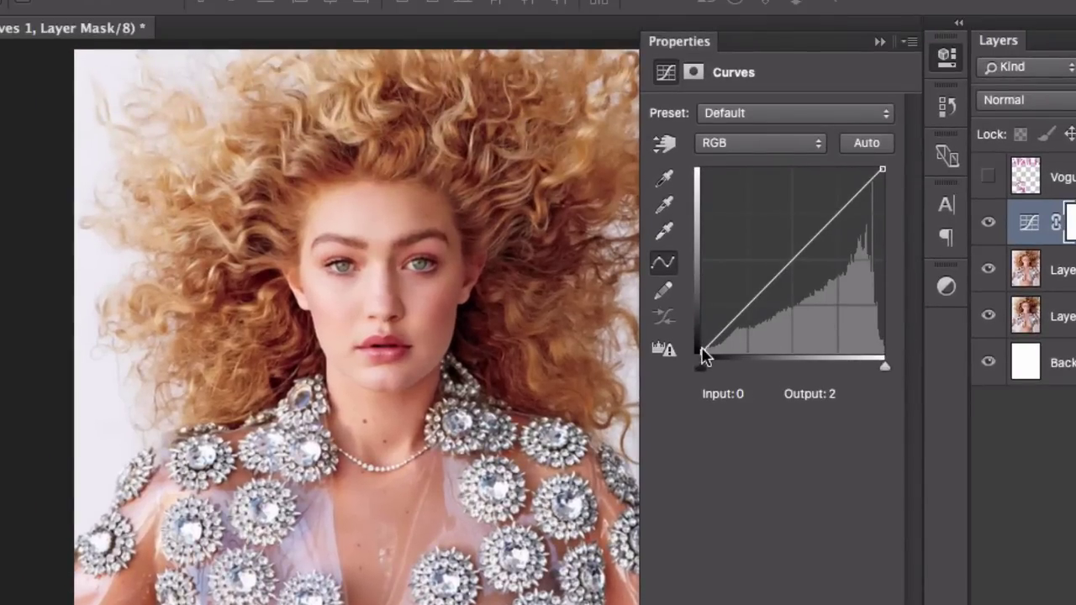
left_click_drag(703, 356, 703, 307)
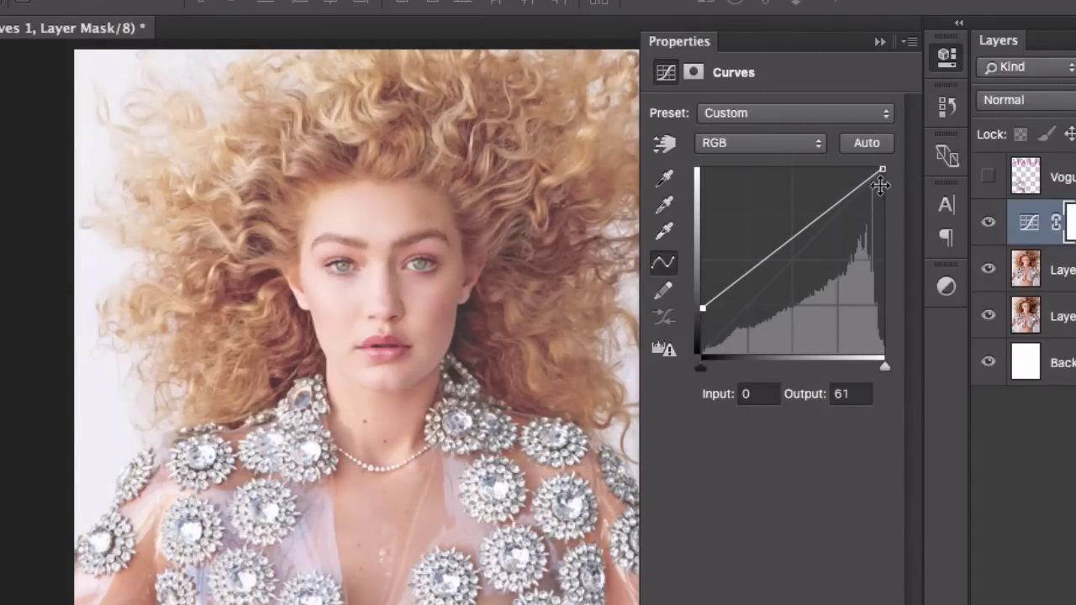
mouse_move(882, 170)
left_mouse_down()
mouse_move(876, 222)
mouse_move(842, 217)
left_mouse_up()
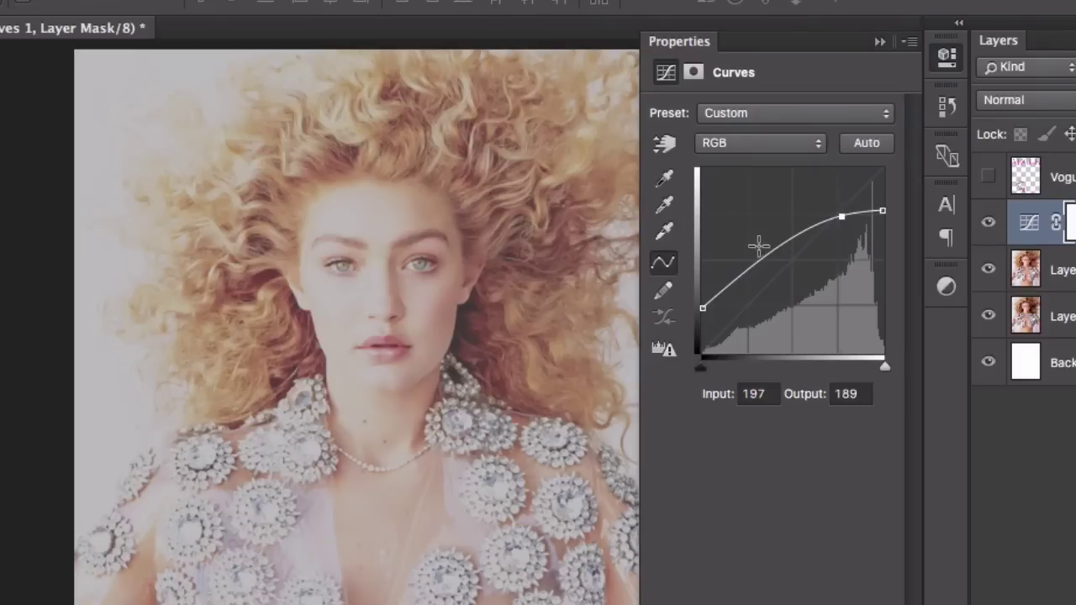
left_click_drag(752, 260, 751, 303)
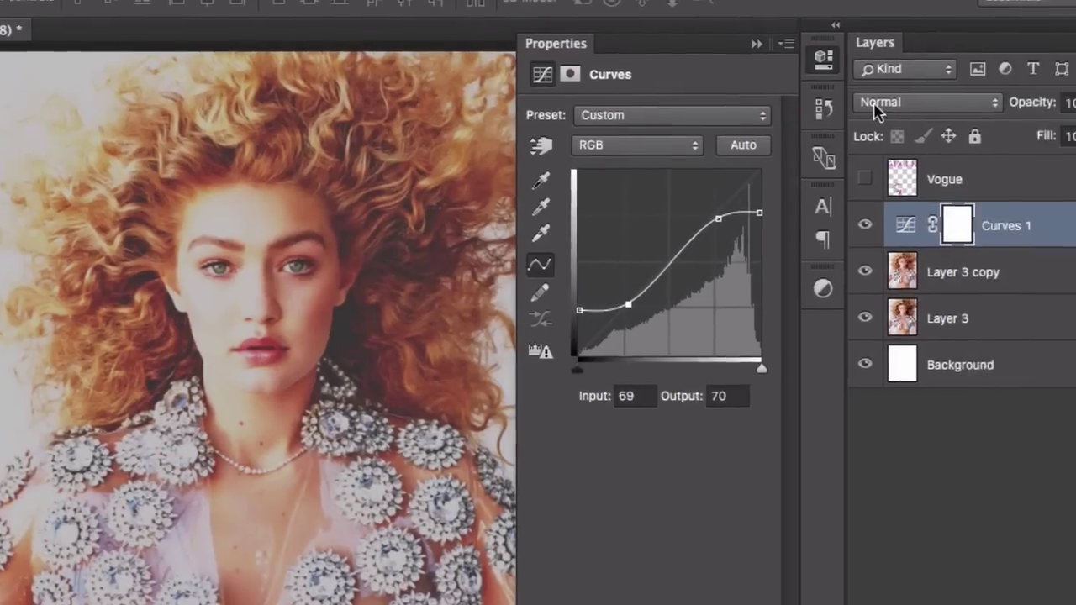
Set Curves 1 to Difference blend mode at 30% opacity
left_click(1005, 100)
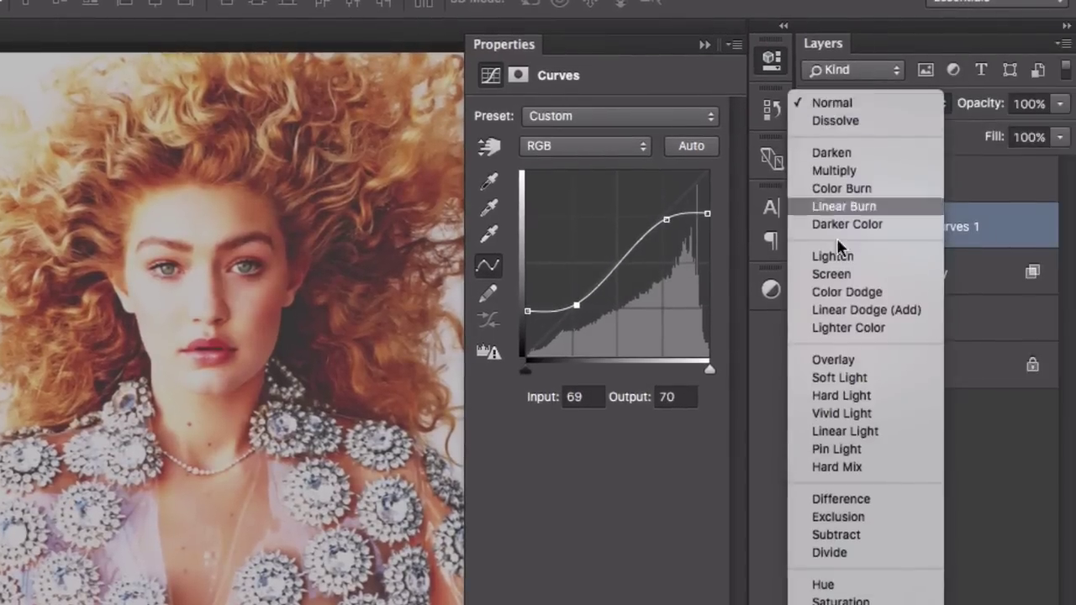
left_click(841, 500)
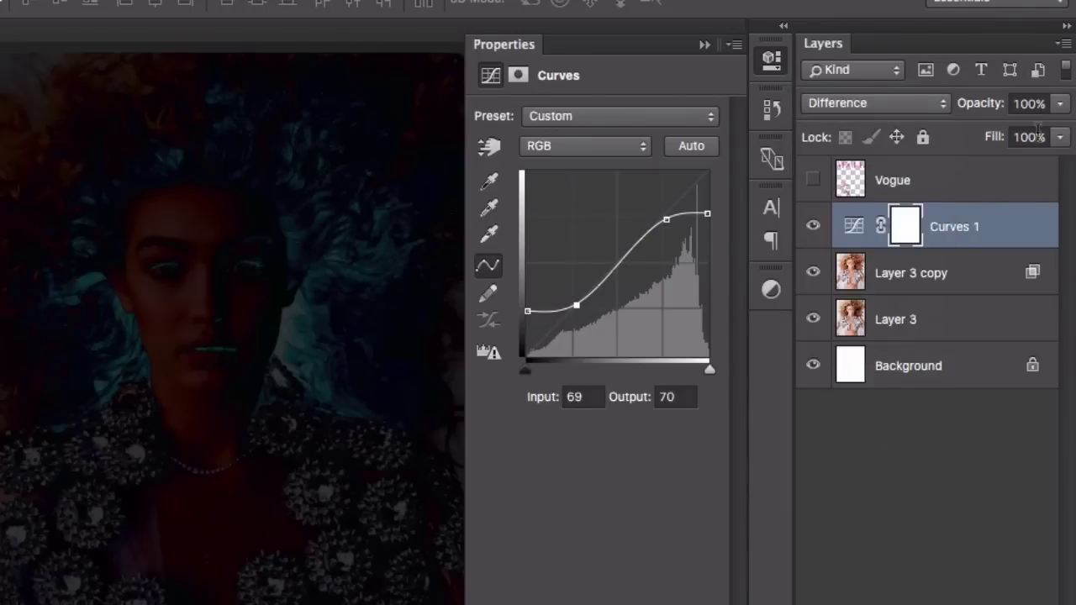
left_click(1018, 104)
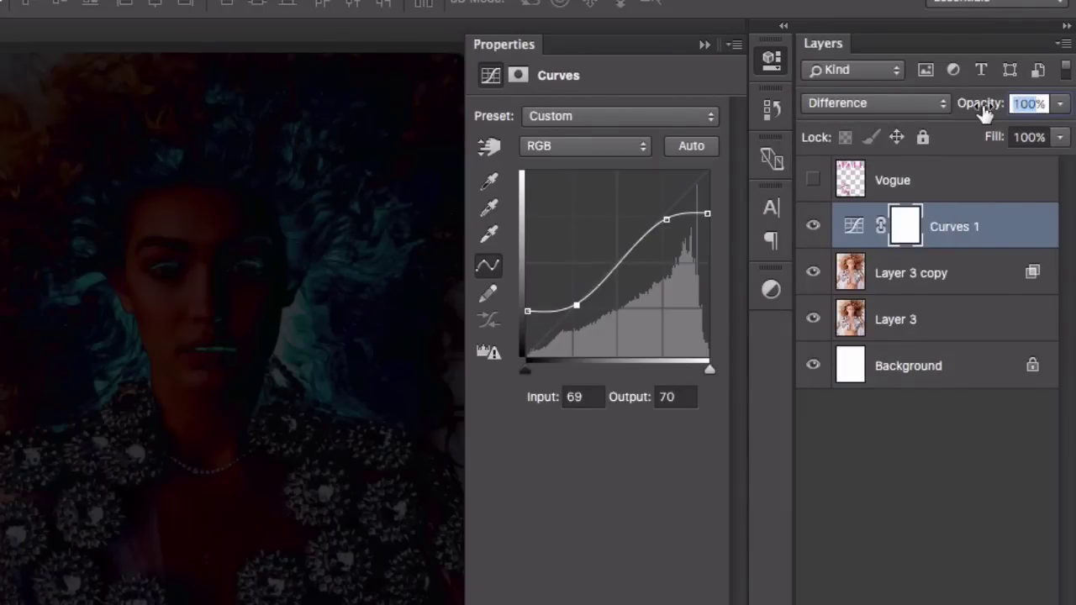
type("30")
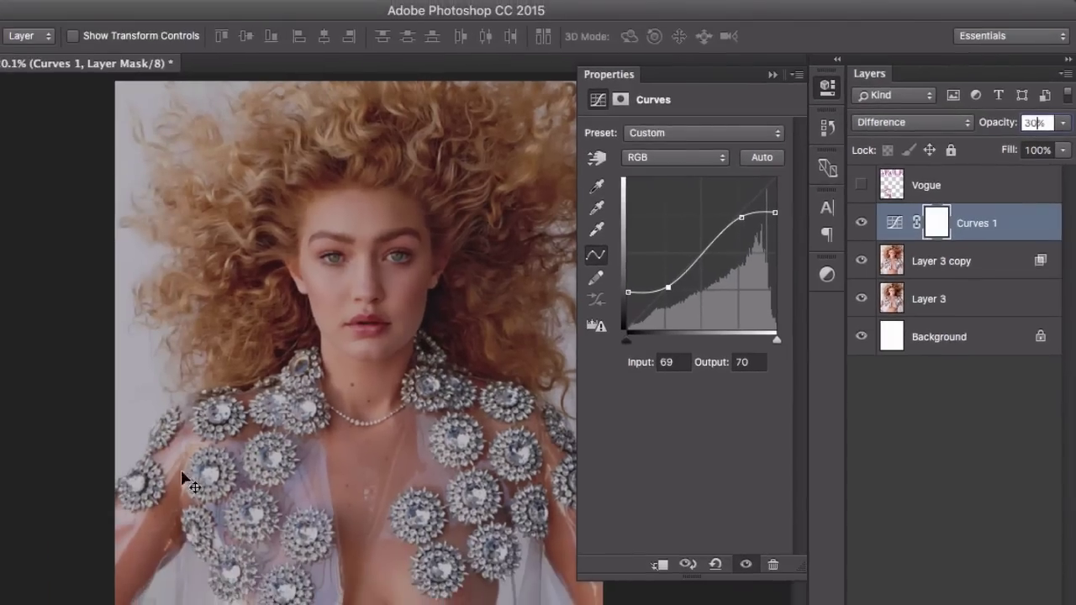
Split Curves 1's This Layer white Blend If slider to 0/255, then compare with it hidden
right_click(889, 221)
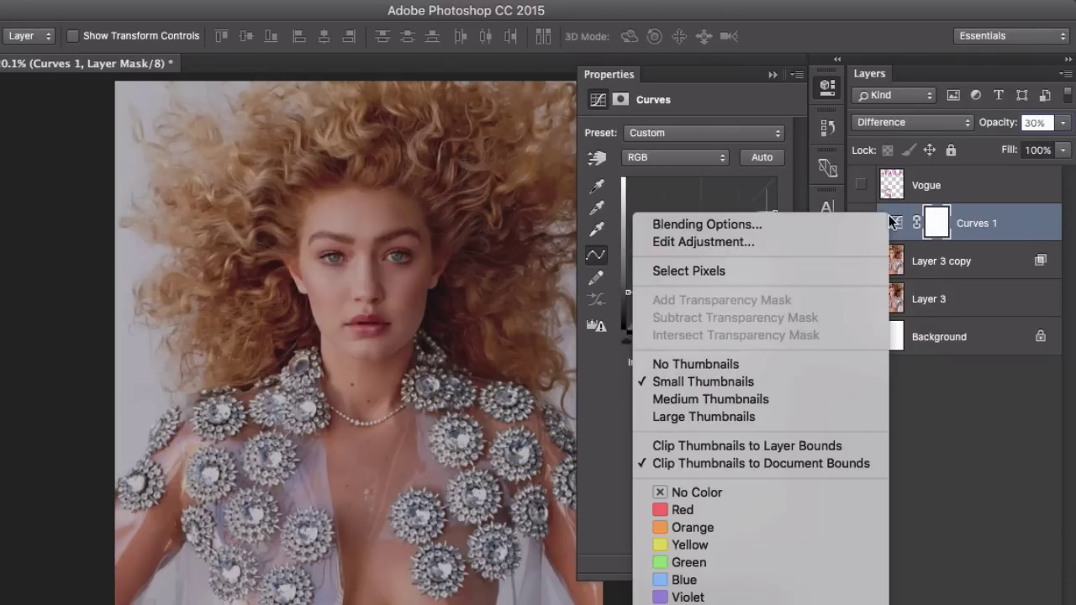
left_click(859, 222)
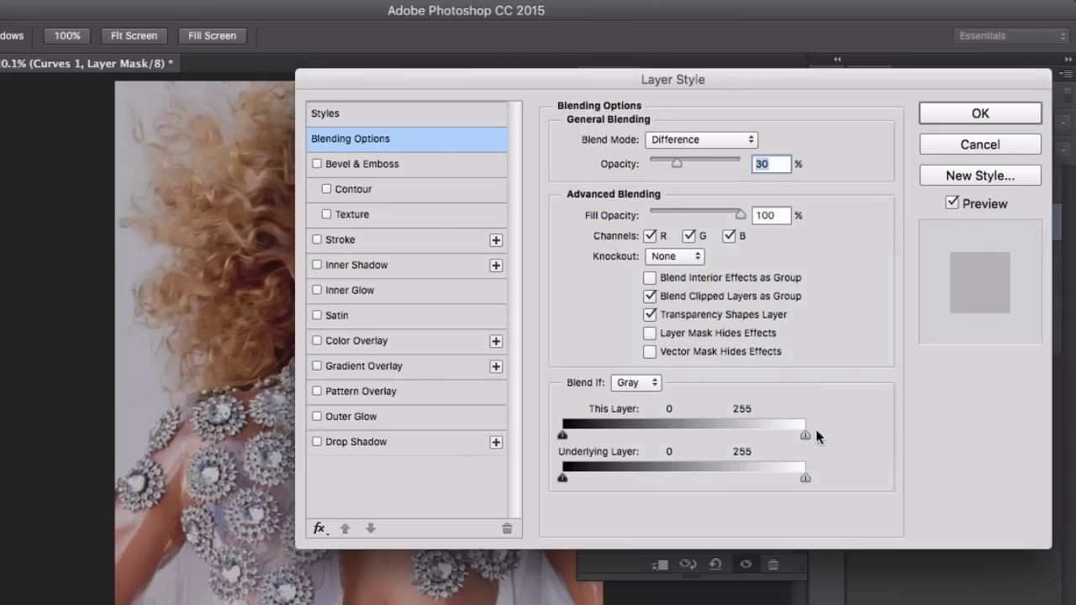
left_click_drag(805, 434, 562, 444)
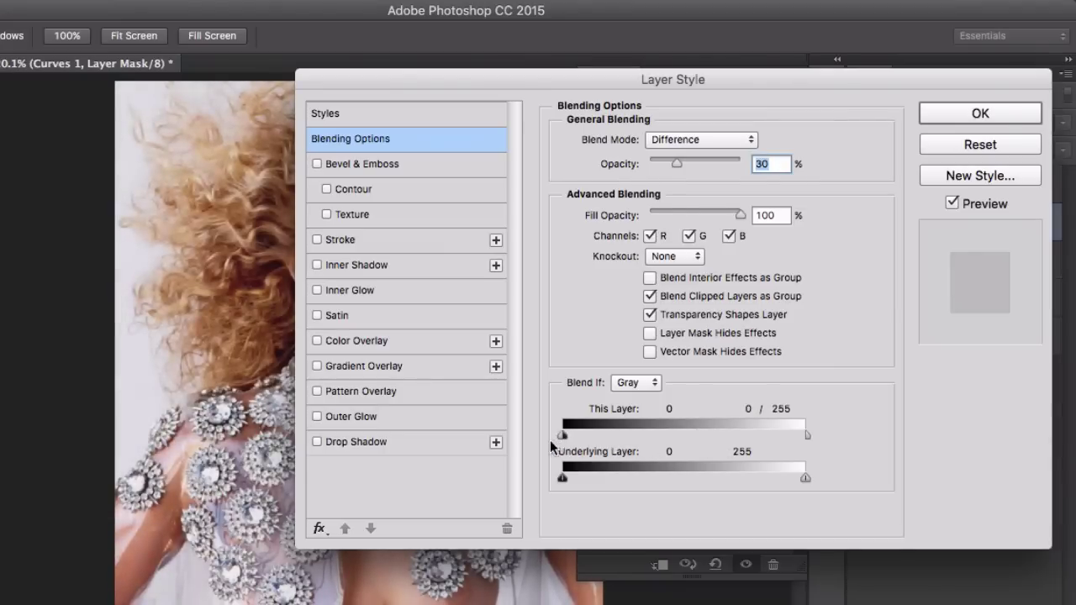
left_click(927, 113)
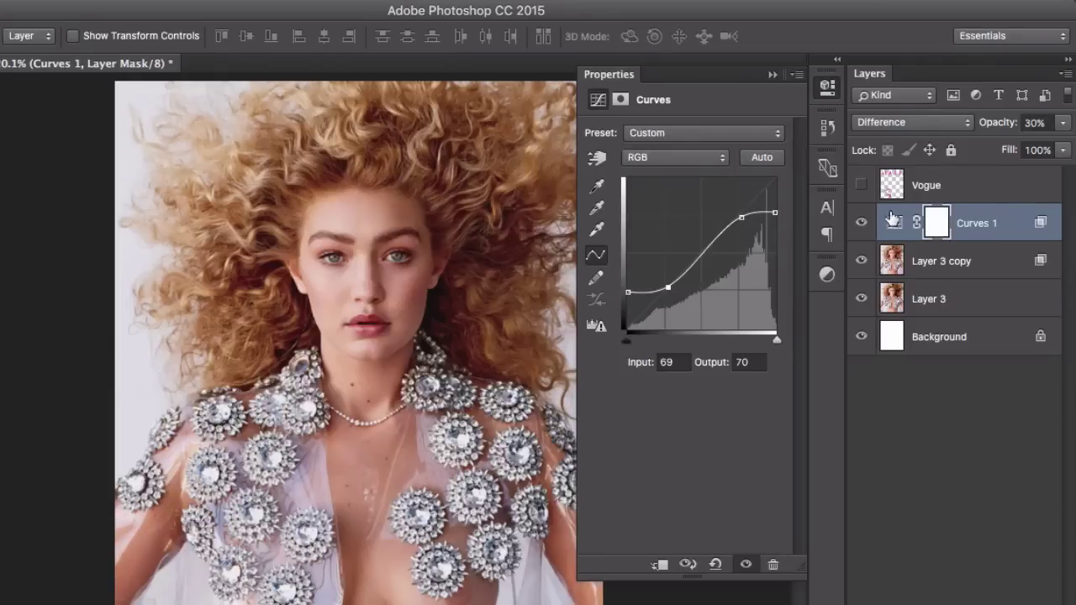
left_click(862, 224)
left_click(862, 223)
Compare the image with and without Curves 1, then bring up the adjustment layer types list
left_click(862, 224)
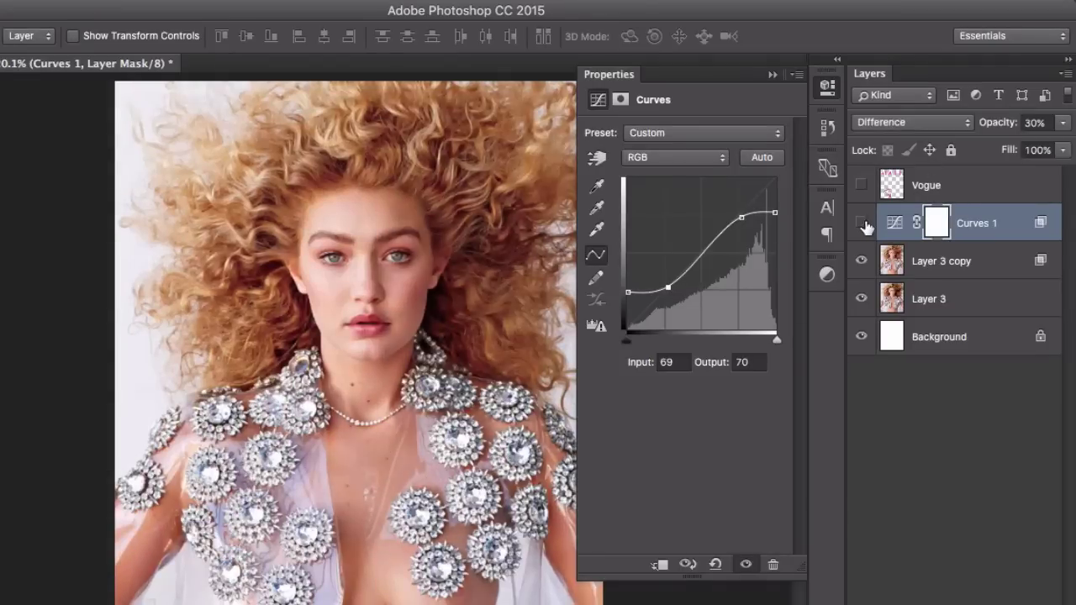
left_click(862, 224)
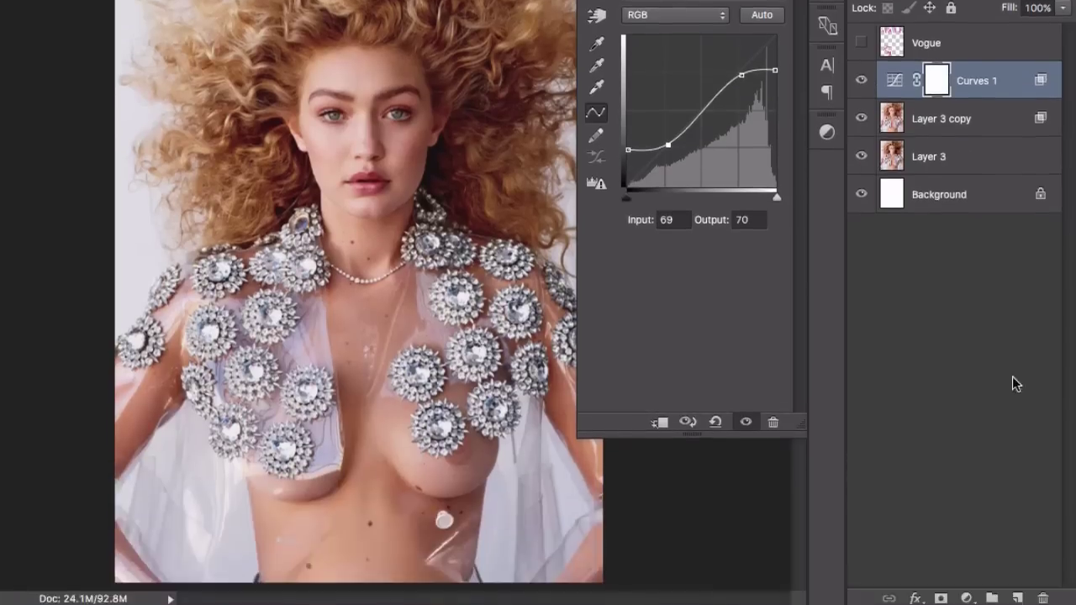
left_click(968, 593)
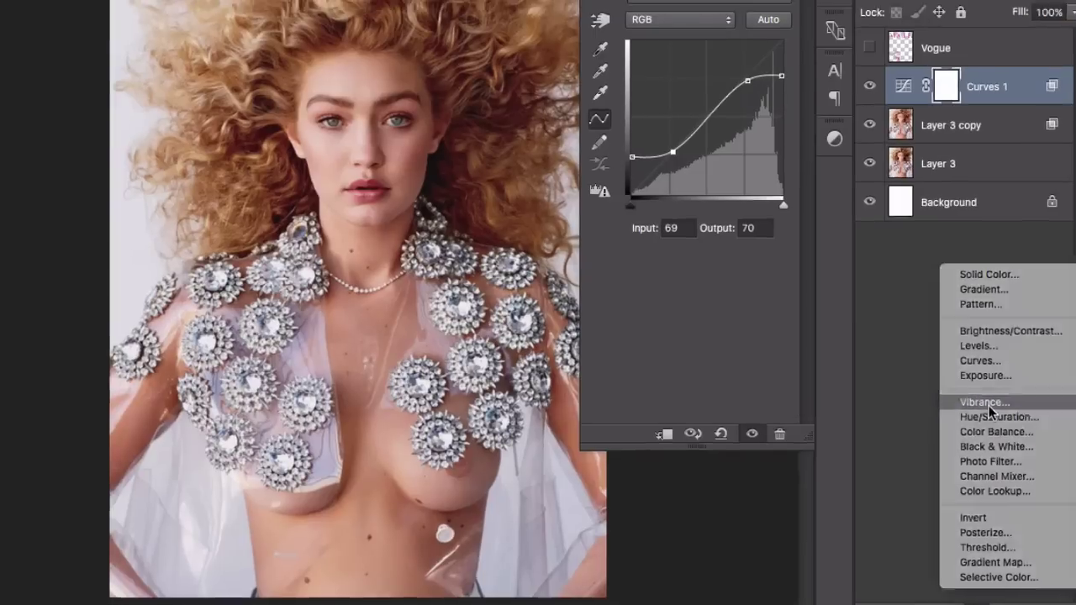
Add a Vibrance adjustment layer set to Vibrance +100 and Saturation -30
left_click(975, 385)
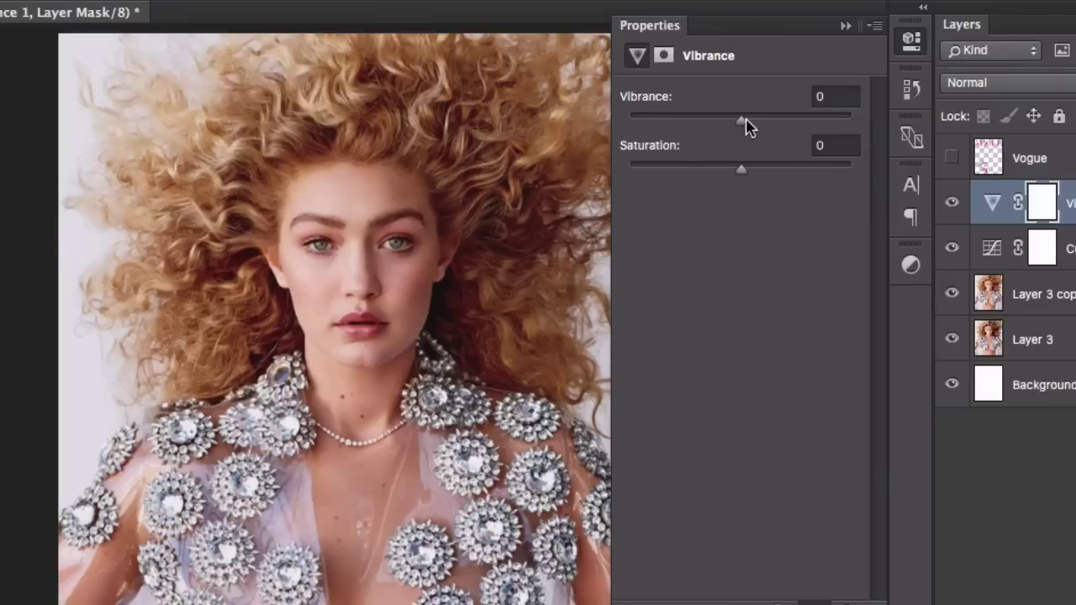
left_click_drag(745, 124, 894, 112)
left_click_drag(752, 170, 626, 174)
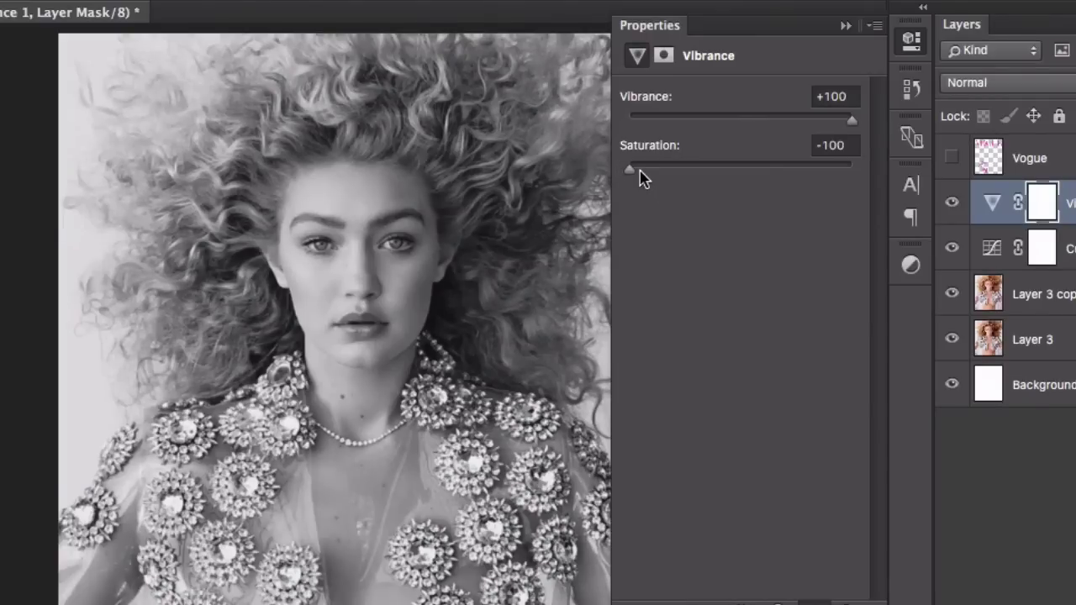
left_click_drag(632, 170, 666, 175)
left_click_drag(669, 176, 683, 173)
left_click(833, 148)
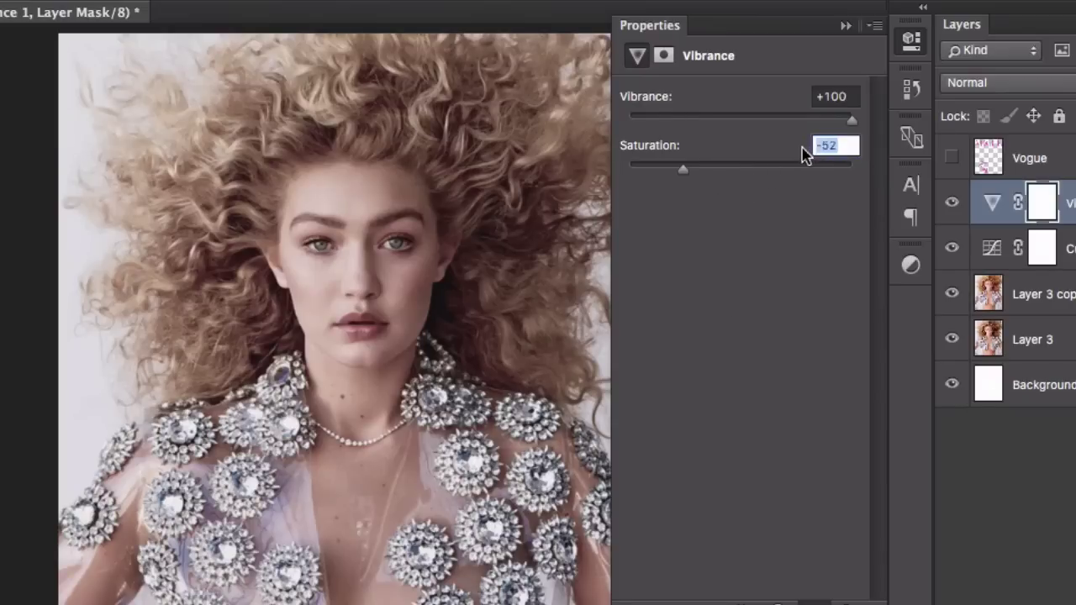
type("-30")
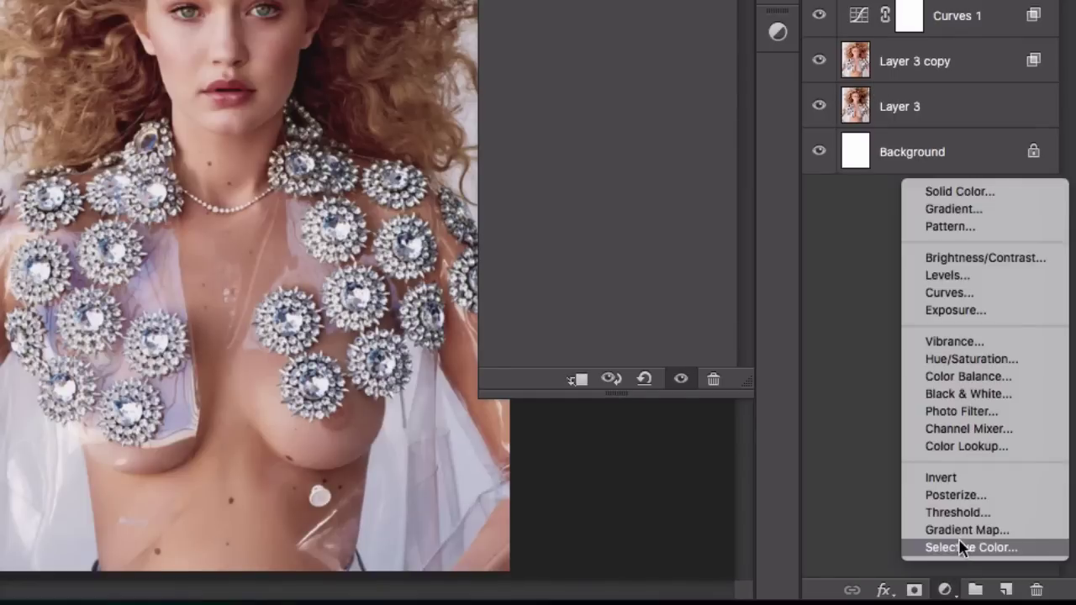
Add a Selective Color layer giving the Reds about +39% Black
left_click(963, 547)
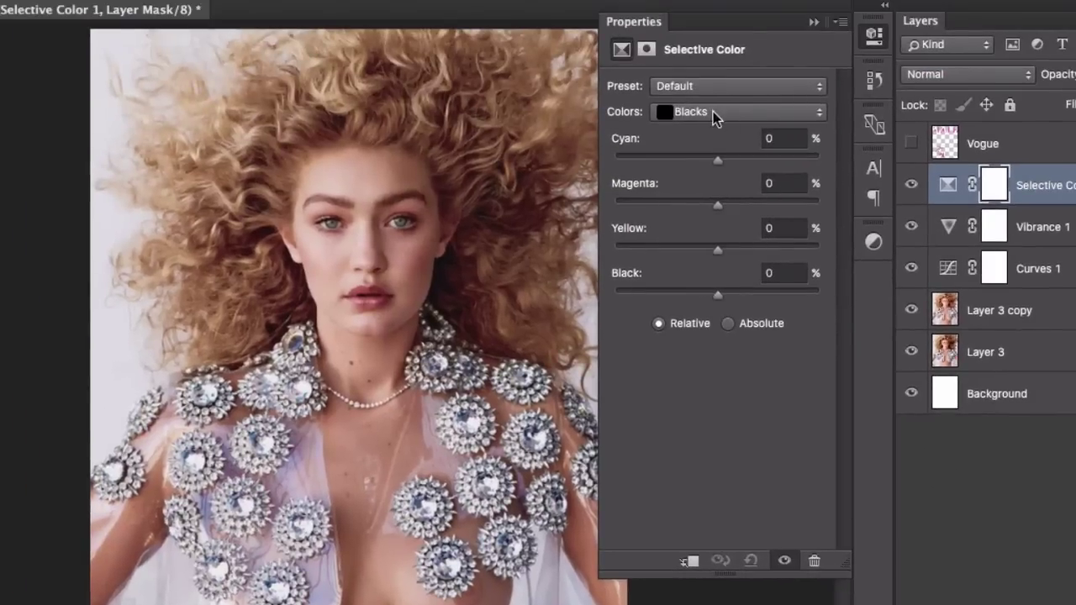
left_click(713, 111)
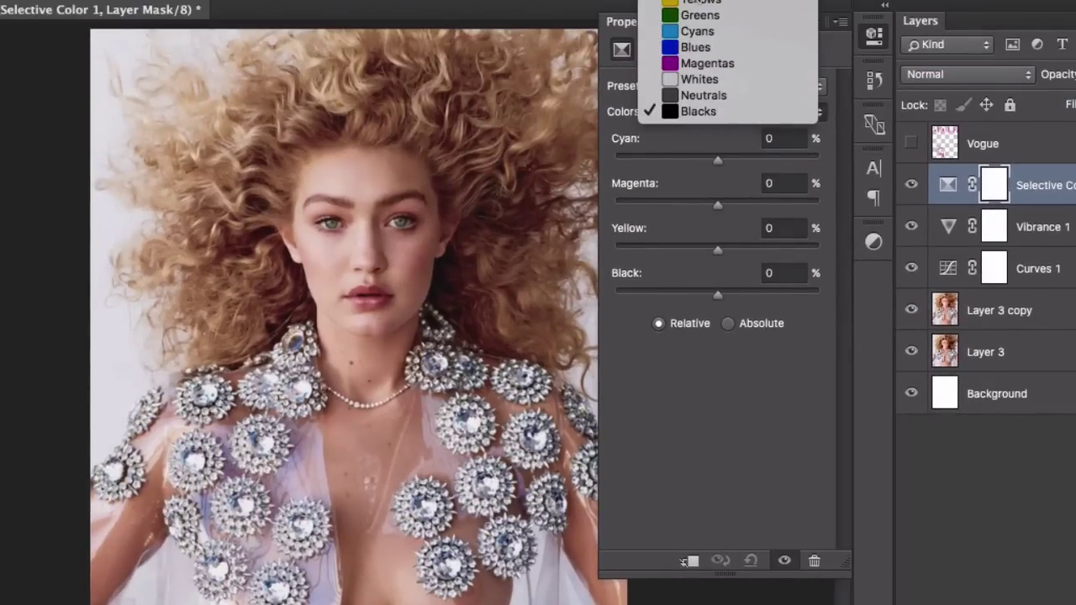
left_click(690, 8)
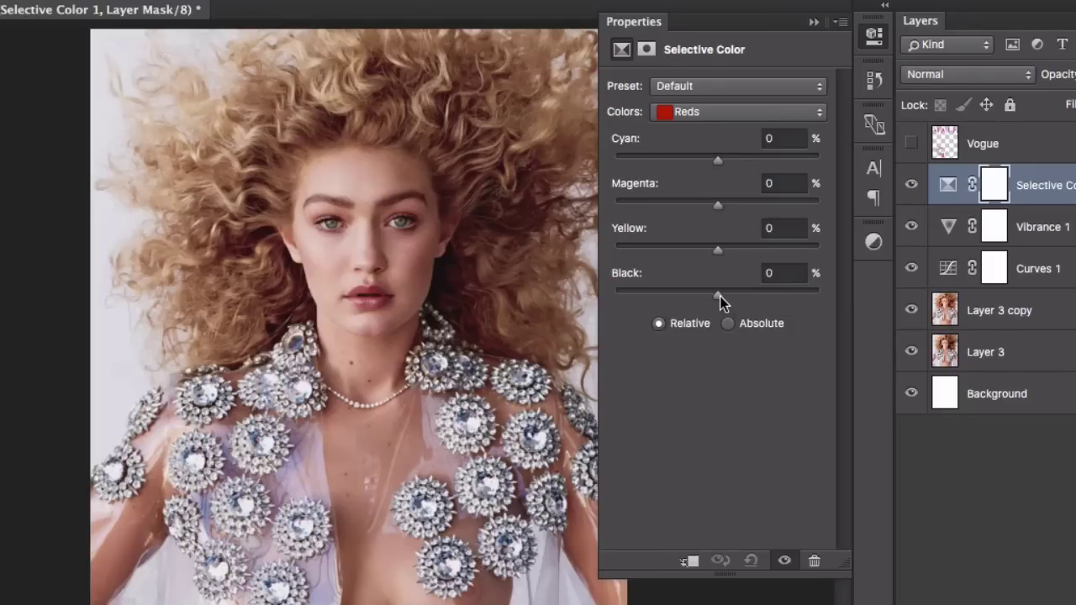
left_click_drag(721, 295, 779, 295)
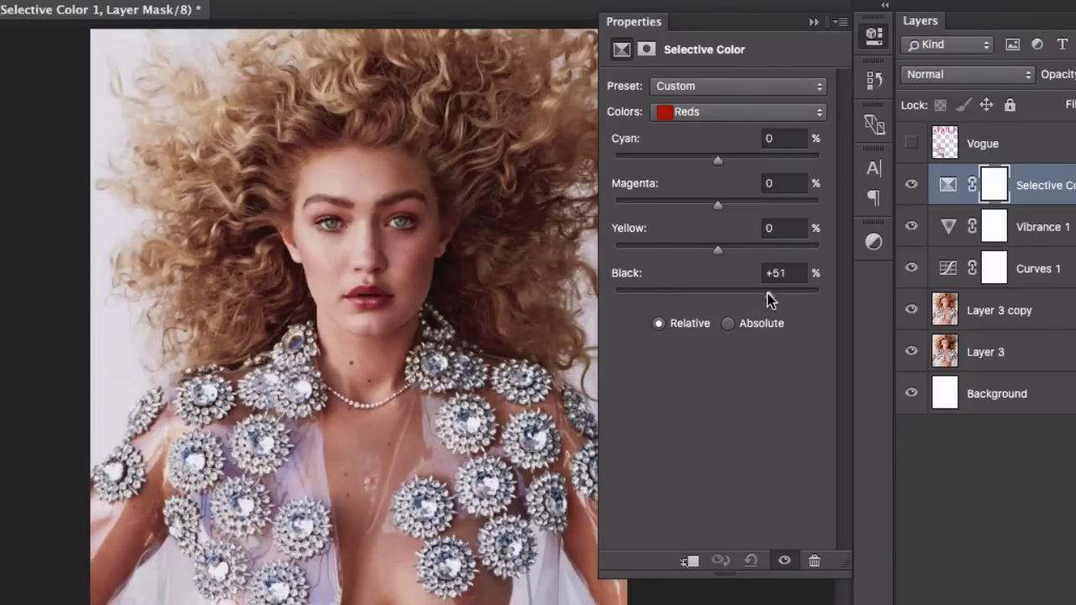
left_click_drag(767, 294, 757, 295)
Adjust the Yellows to Cyan +43, Magenta +33, Yellow -29, Black -49
left_click(711, 113)
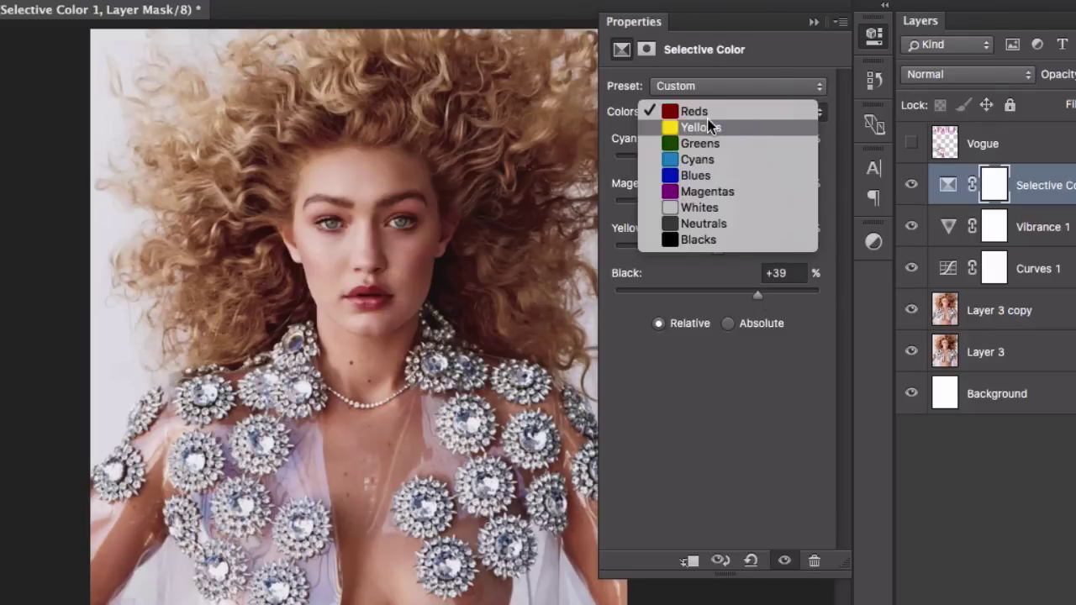
left_click(709, 126)
mouse_move(717, 292)
left_mouse_down()
mouse_move(773, 295)
mouse_move(525, 287)
mouse_move(715, 295)
mouse_move(634, 306)
mouse_move(685, 305)
mouse_move(666, 307)
left_mouse_up()
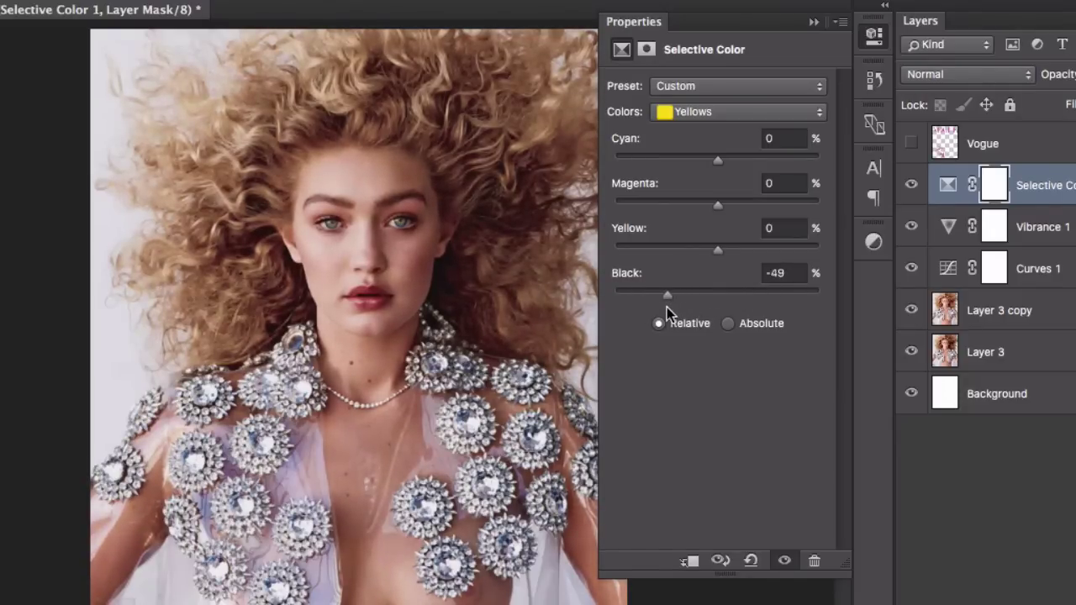
mouse_move(718, 153)
left_mouse_down()
mouse_move(678, 161)
mouse_move(761, 161)
left_mouse_up()
mouse_move(718, 204)
left_mouse_down()
mouse_move(743, 212)
mouse_move(706, 206)
mouse_move(749, 211)
left_mouse_up()
mouse_move(721, 247)
left_mouse_down()
mouse_move(745, 258)
mouse_move(687, 255)
left_mouse_up()
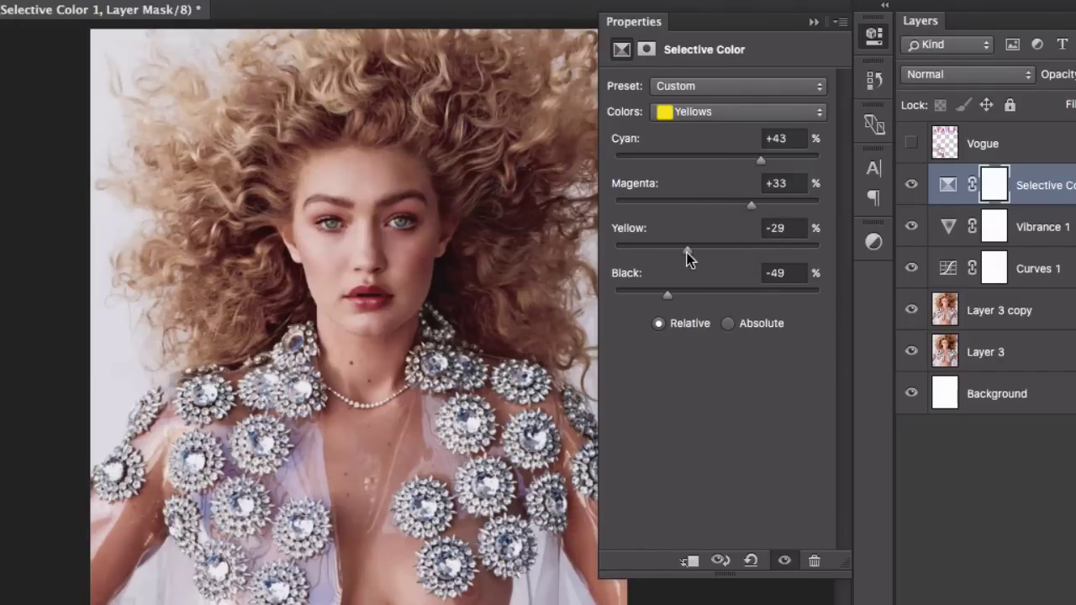
Adjust the Reds to Cyan -13, Magenta -16, Yellow +13
left_click(712, 112)
left_click(695, 102)
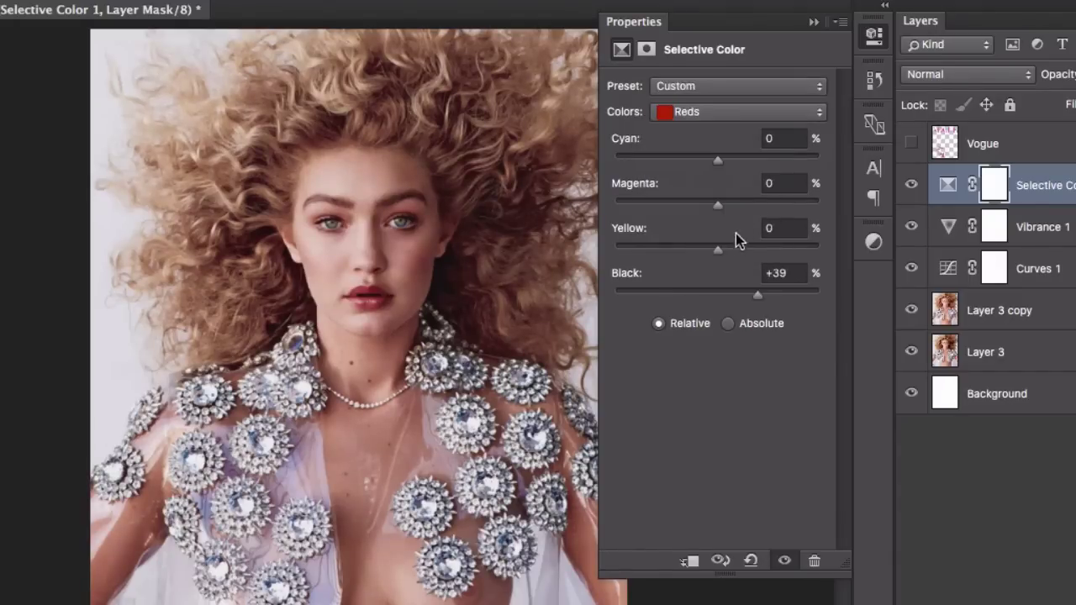
mouse_move(721, 255)
left_mouse_down()
mouse_move(684, 253)
mouse_move(731, 251)
left_mouse_up()
left_click_drag(719, 208, 699, 210)
mouse_move(718, 158)
left_mouse_down()
mouse_move(737, 158)
mouse_move(704, 158)
left_mouse_up()
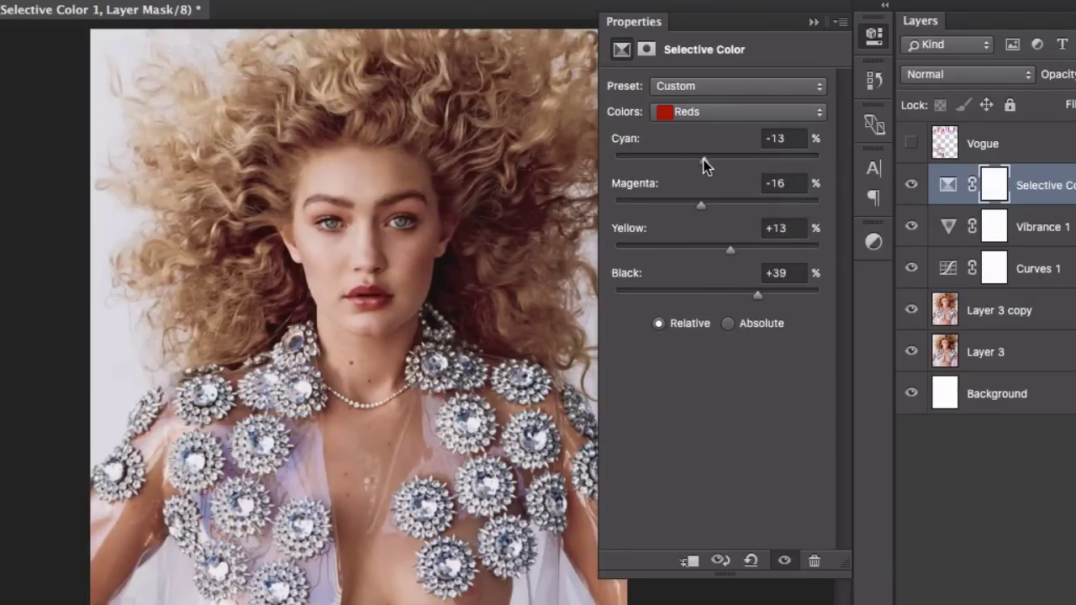
left_click(736, 114)
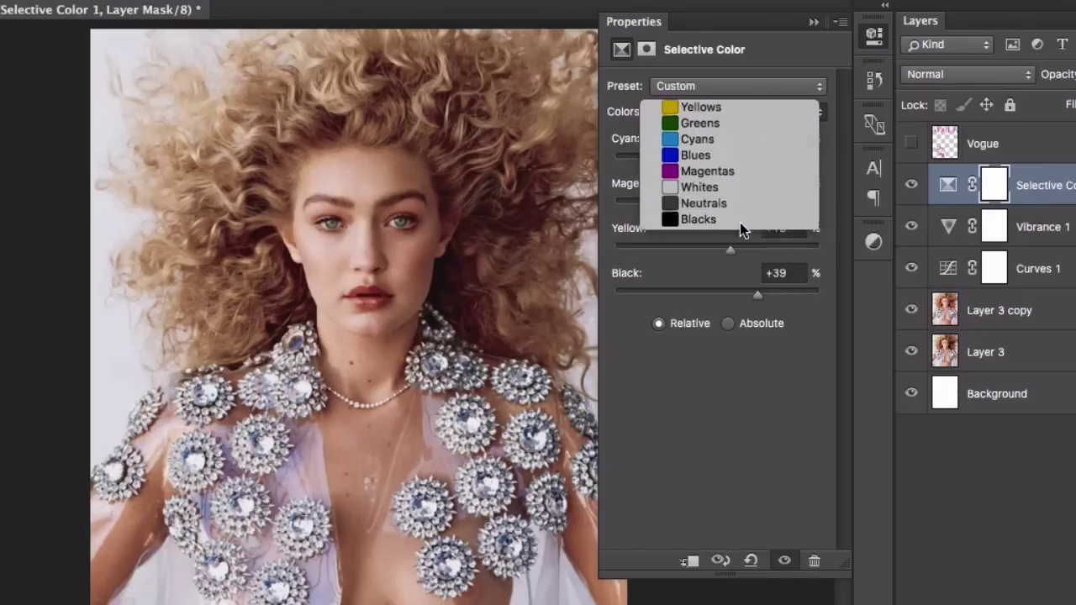
Tint the Neutrals with Magenta +4 and Yellow -10
left_click(740, 223)
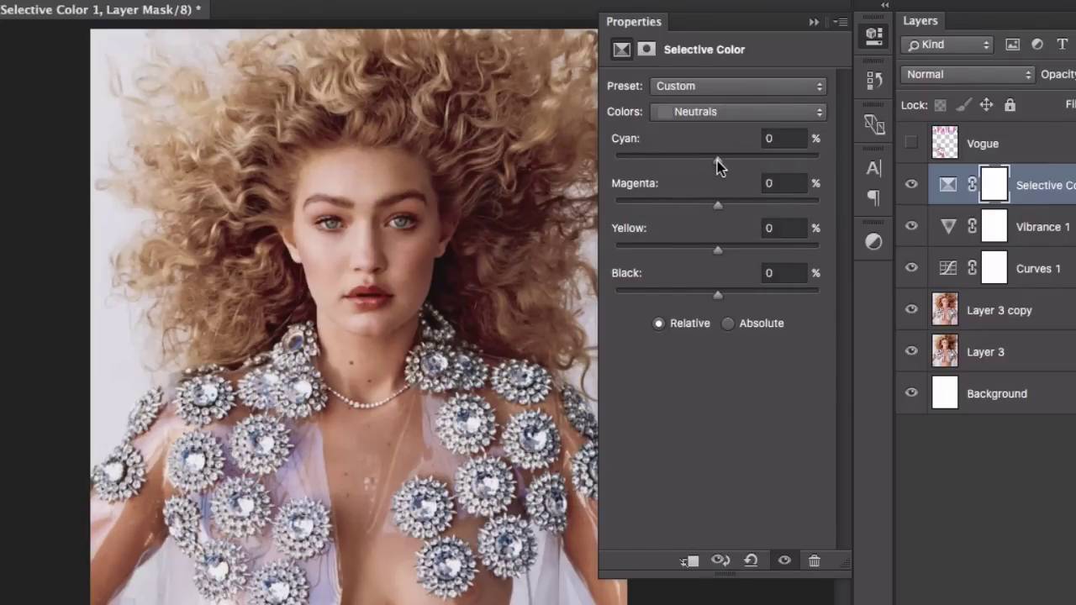
mouse_move(719, 161)
left_mouse_down()
mouse_move(702, 161)
mouse_move(729, 162)
mouse_move(690, 164)
mouse_move(725, 164)
left_mouse_up()
left_click_drag(718, 204, 720, 205)
left_click_drag(715, 247, 708, 248)
Set the Whites' Black to about -12 to lift the highlights
left_click(719, 114)
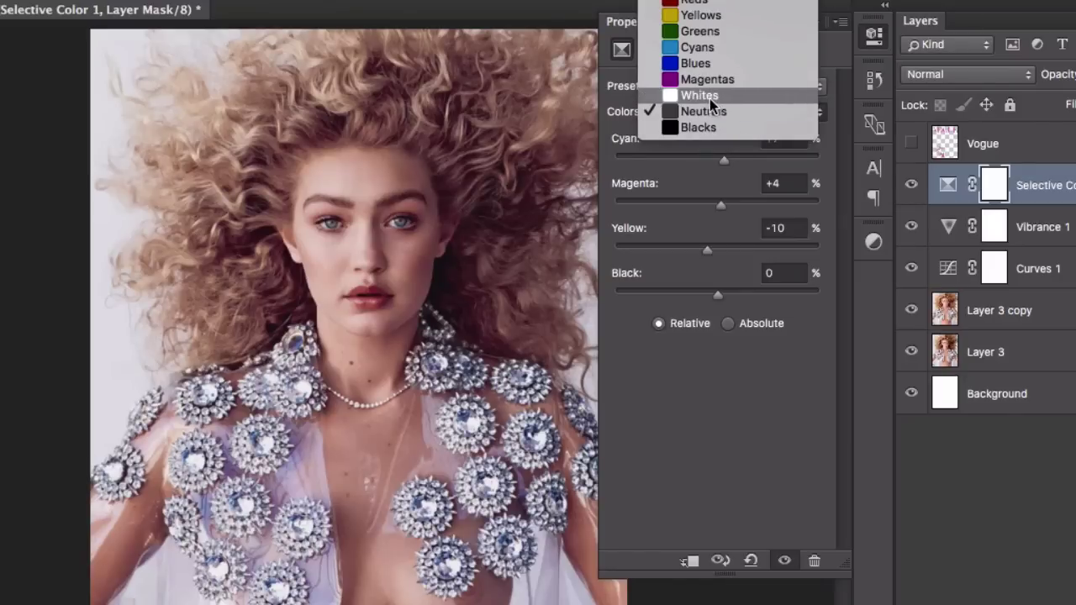
left_click(710, 96)
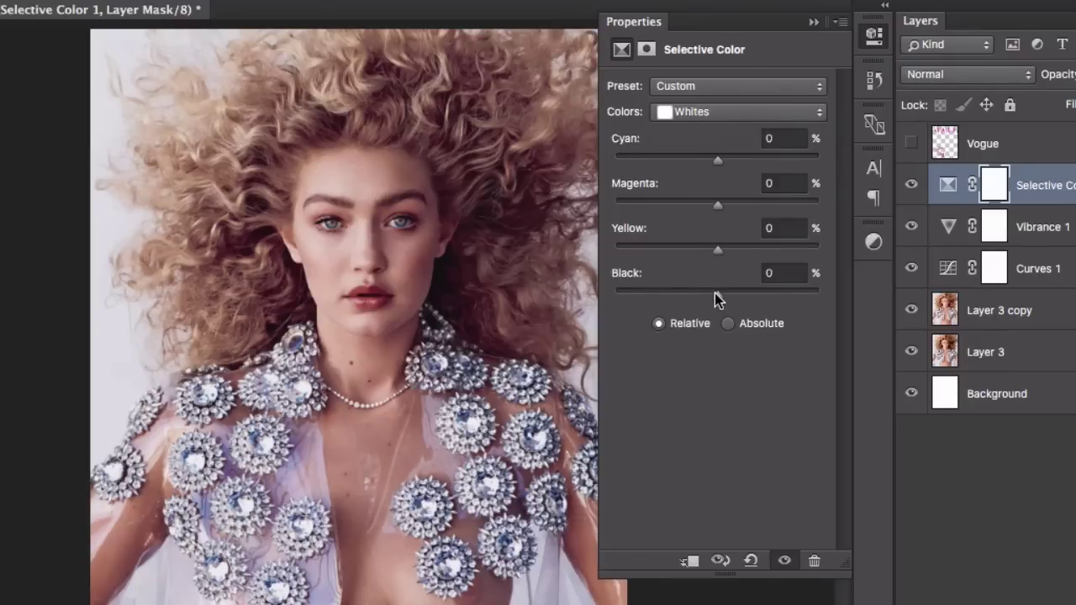
left_click_drag(718, 294, 591, 288)
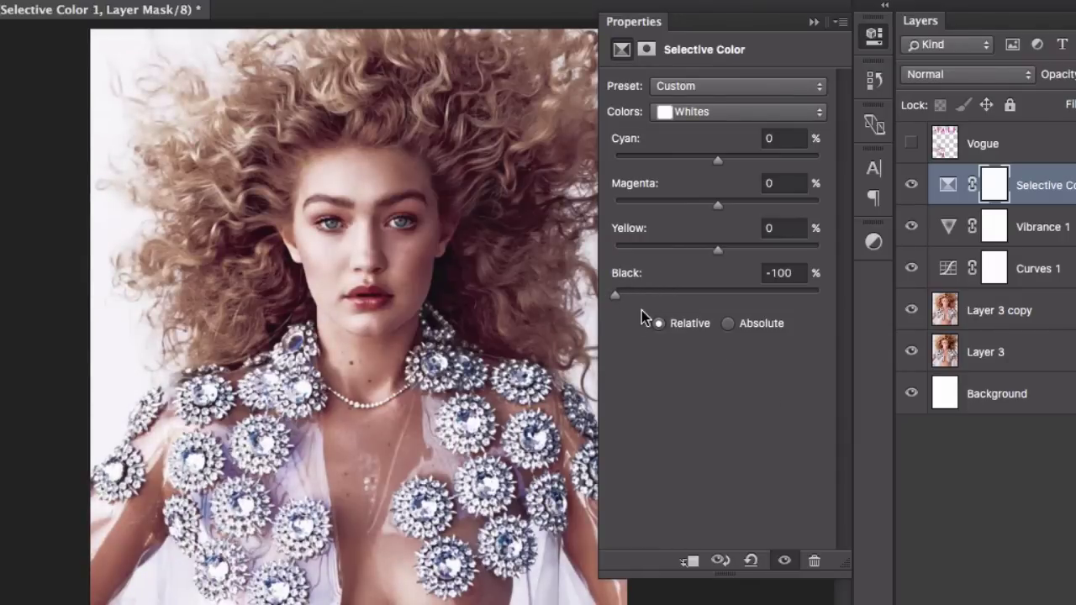
left_click_drag(620, 295, 705, 304)
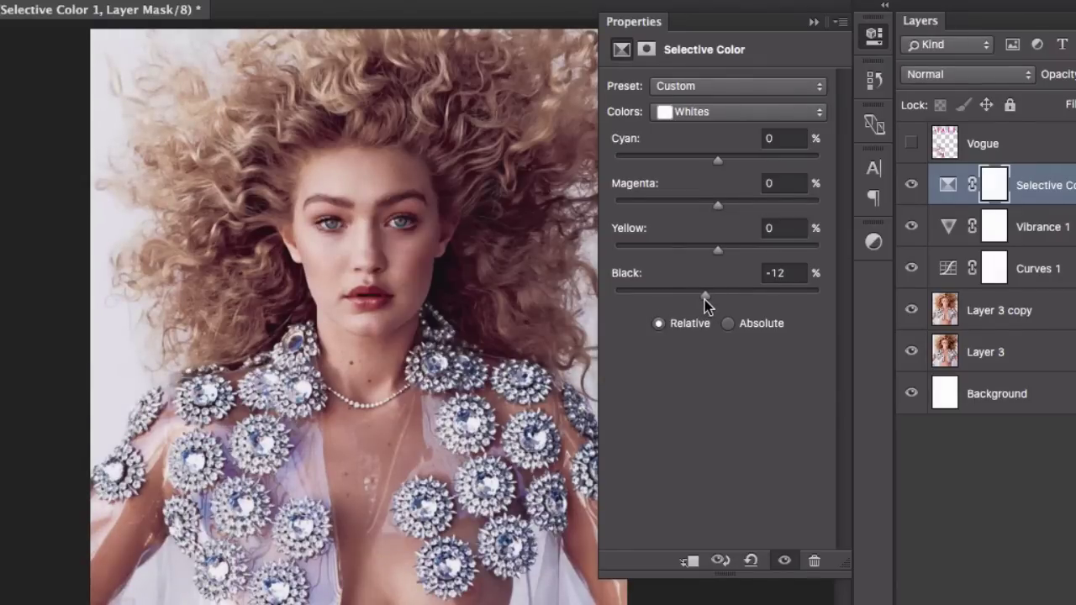
Set the Blacks to Cyan +10, Magenta -7, Yellow -7 and collapse the Properties panel
left_click(697, 111)
left_click(702, 145)
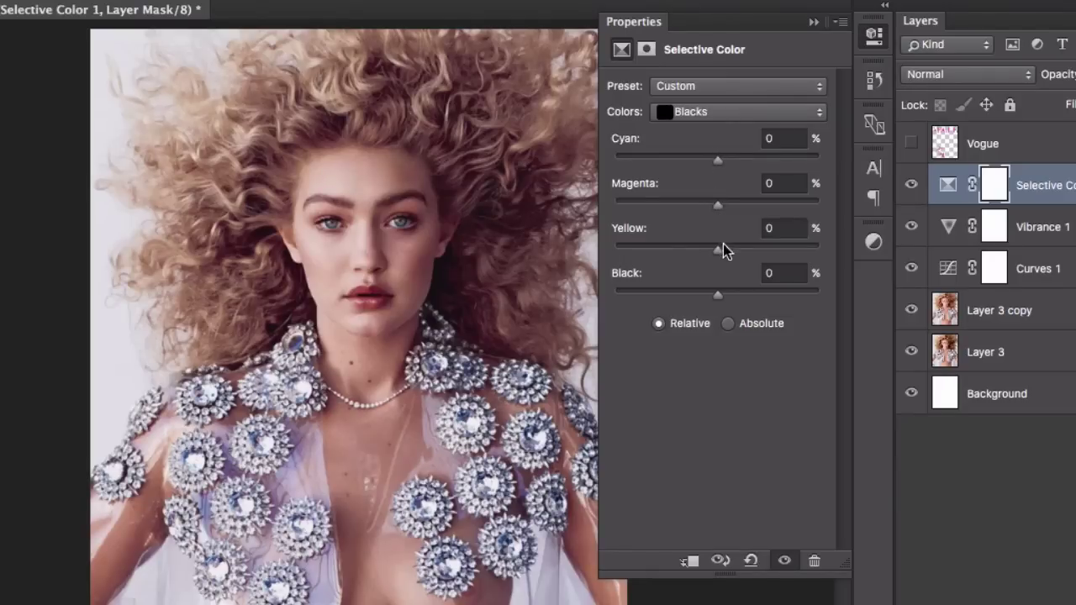
mouse_move(716, 244)
left_mouse_down()
mouse_move(660, 250)
mouse_move(712, 255)
left_mouse_up()
left_click_drag(719, 208, 712, 206)
mouse_move(718, 158)
left_mouse_down()
mouse_move(709, 160)
mouse_move(727, 160)
left_mouse_up()
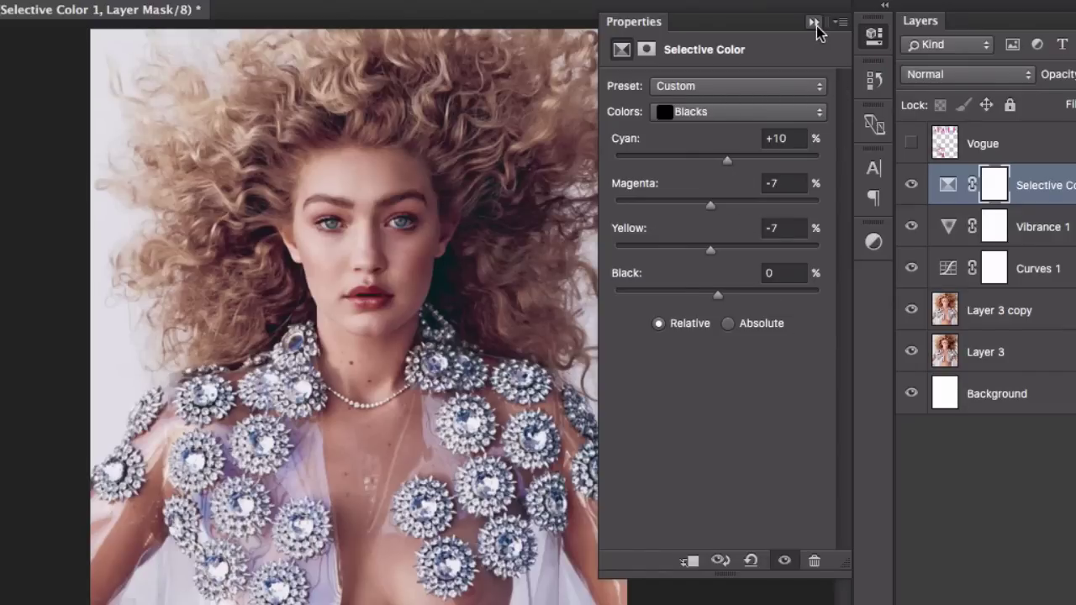
left_click(813, 21)
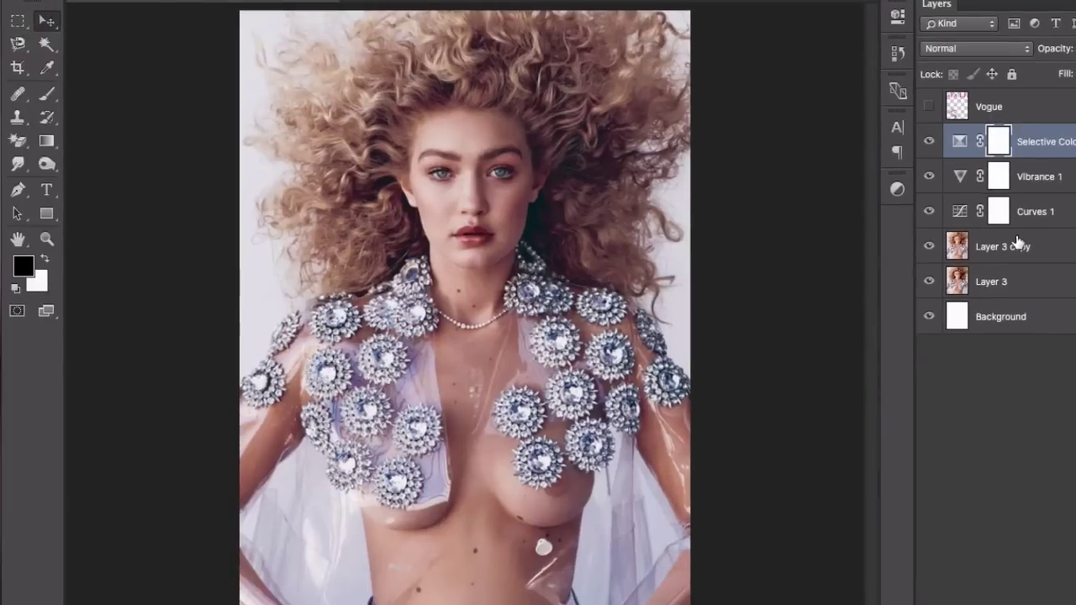
Hide the adjustment layers and Layer 3 copy, then toggle Layer 4 to compare before and after
left_click_drag(929, 177, 934, 282)
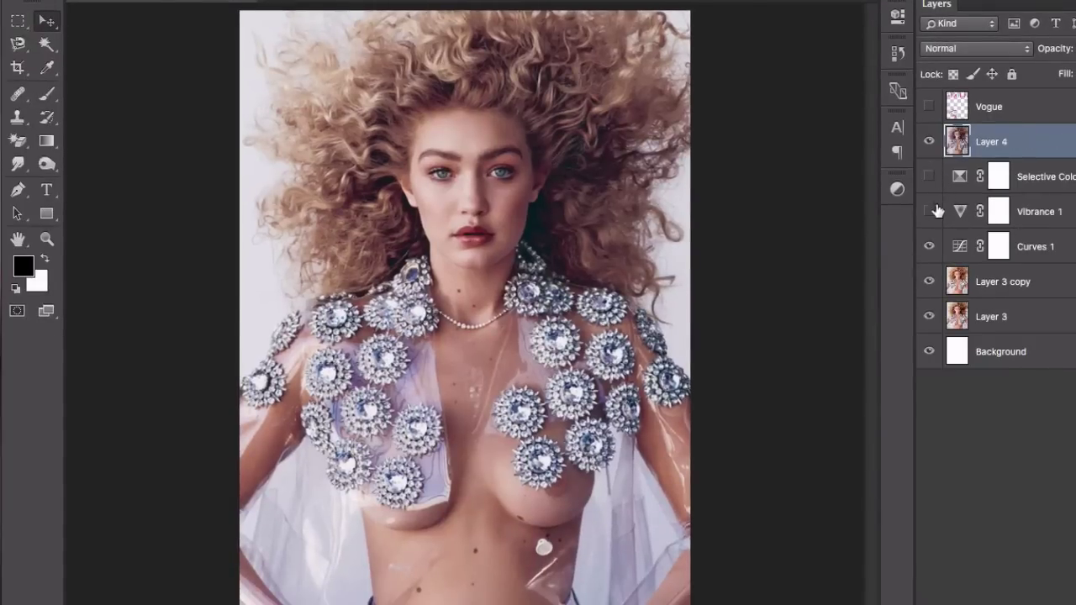
left_click(930, 142)
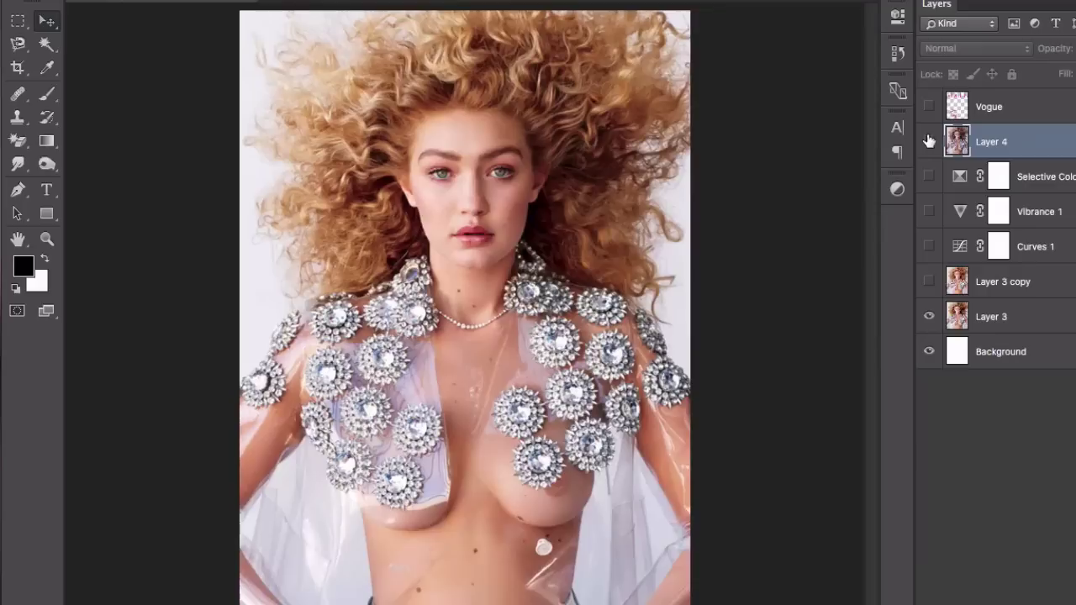
left_click(930, 141)
left_click(929, 141)
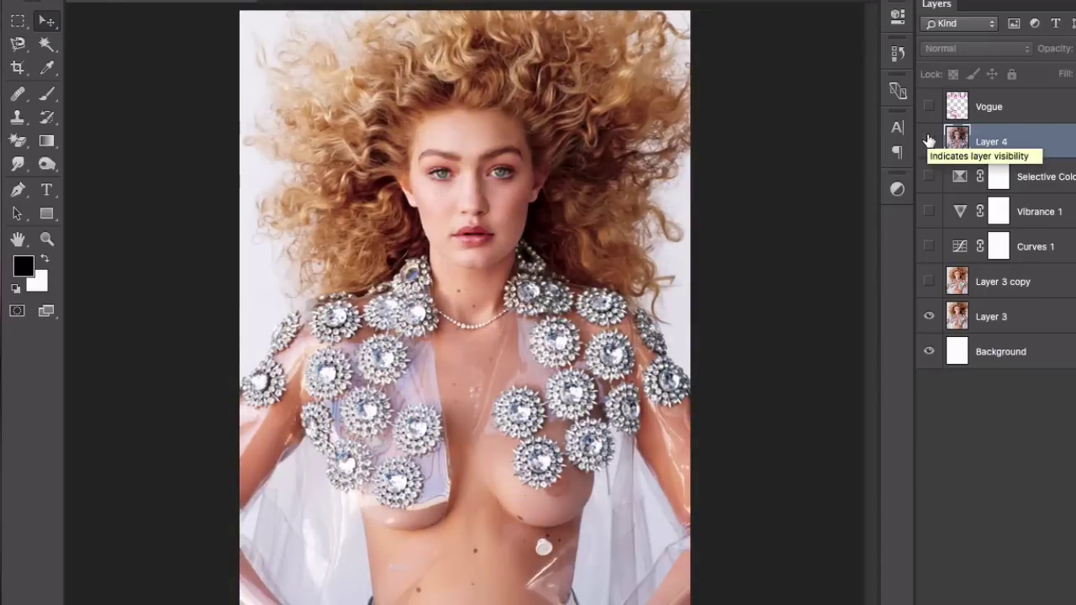
left_click(929, 141)
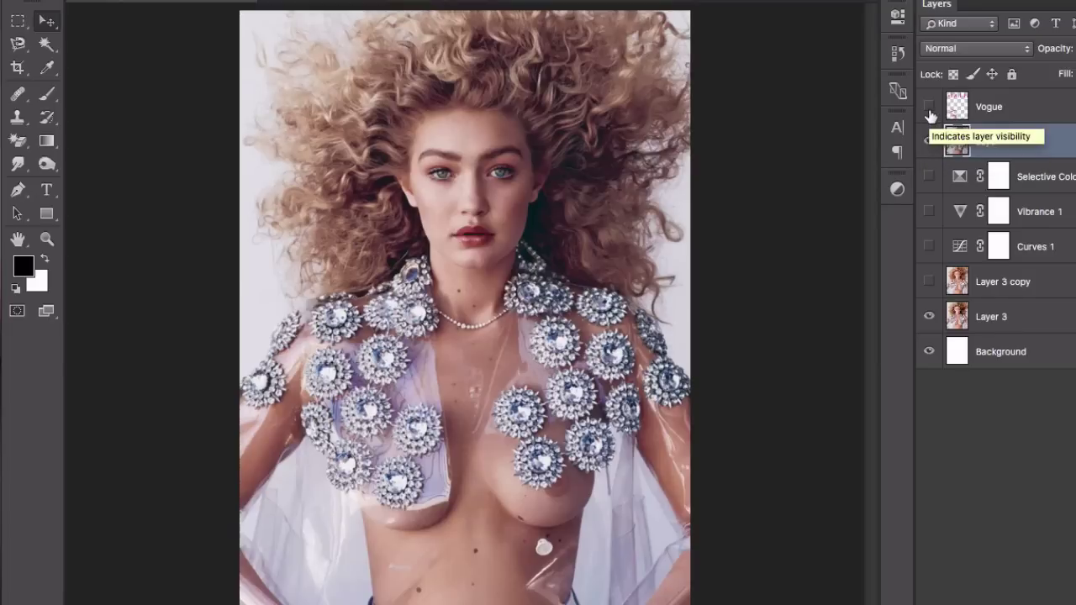
Turn on the Vogue layer to overlay the pink VOGUE masthead and cover lines
left_click(930, 110)
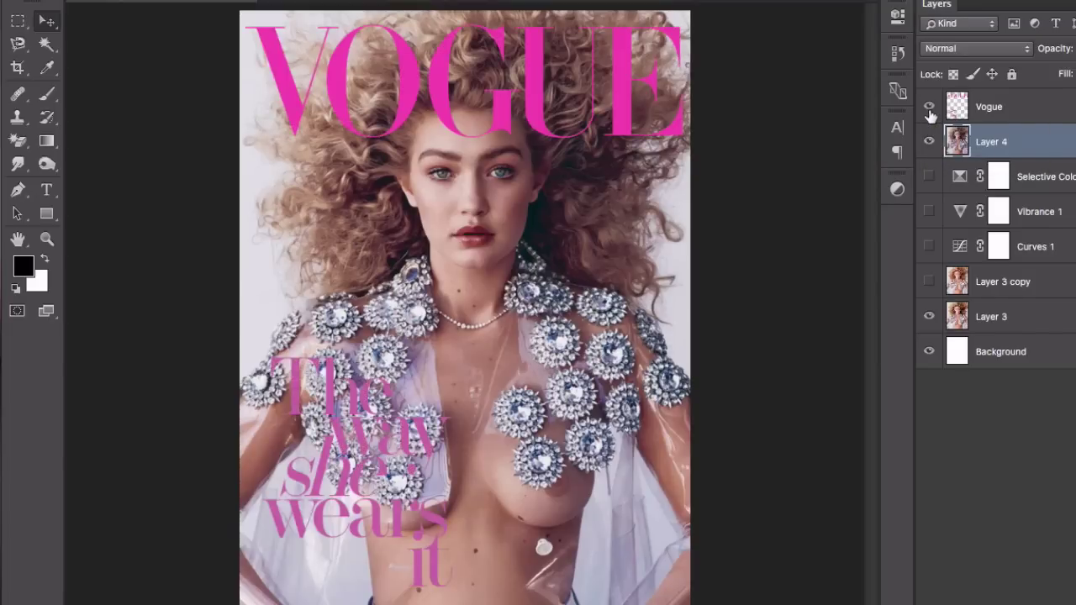